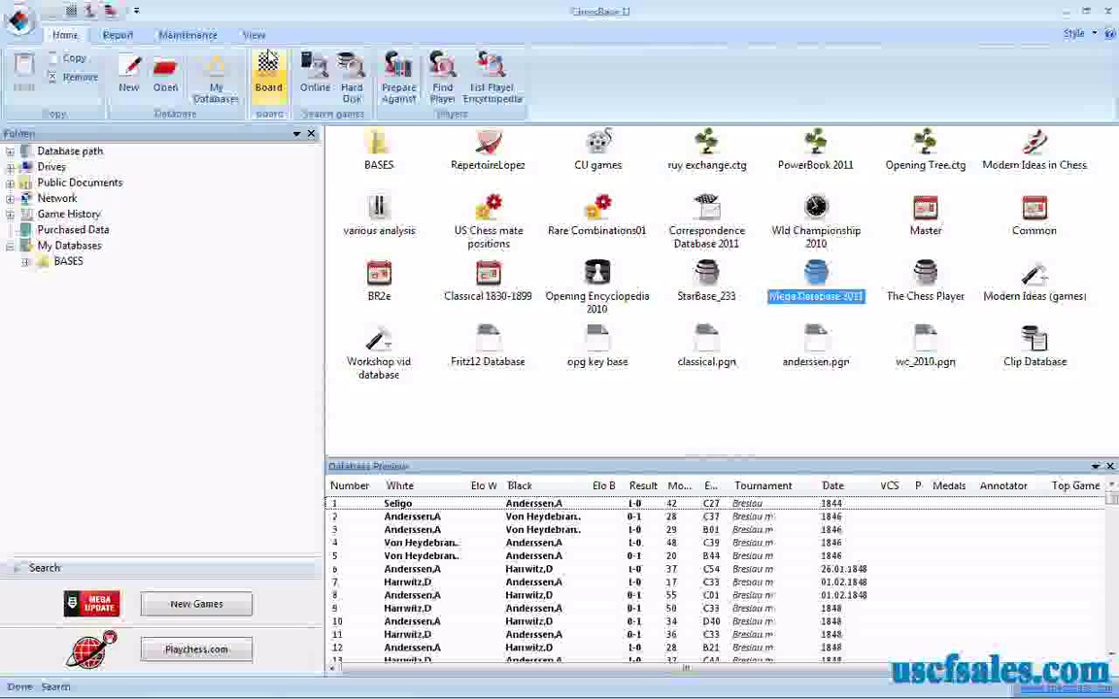
- Open the game search for Mega Database 2011 and reset its criteria to the defaults
right_click(812, 279)
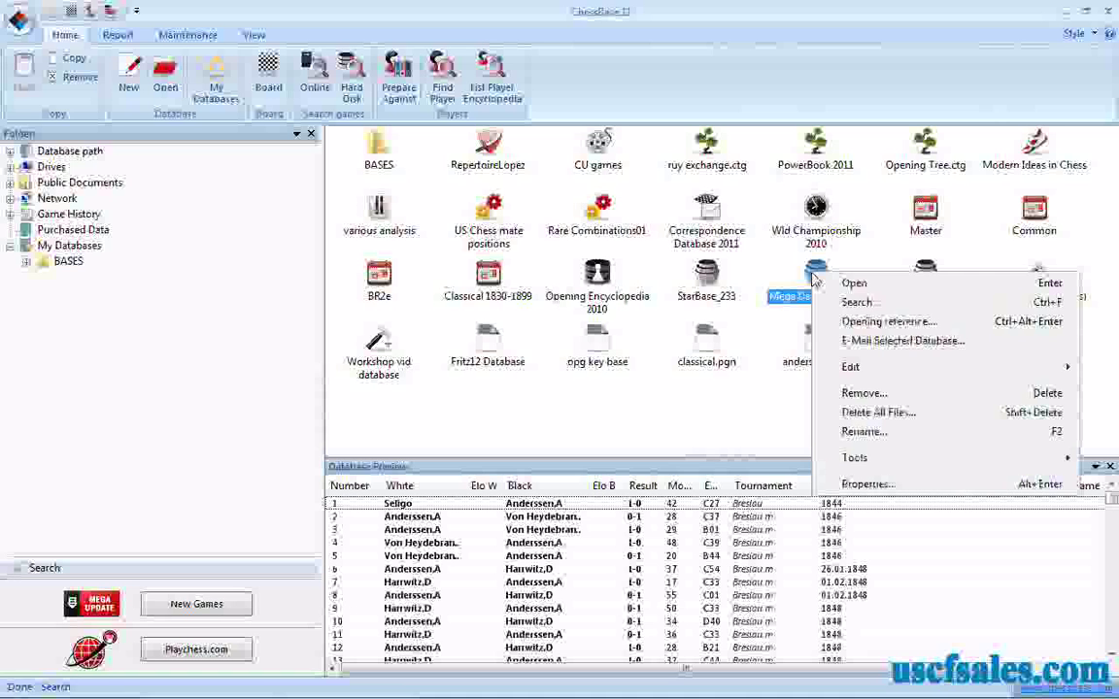
left_click(843, 256)
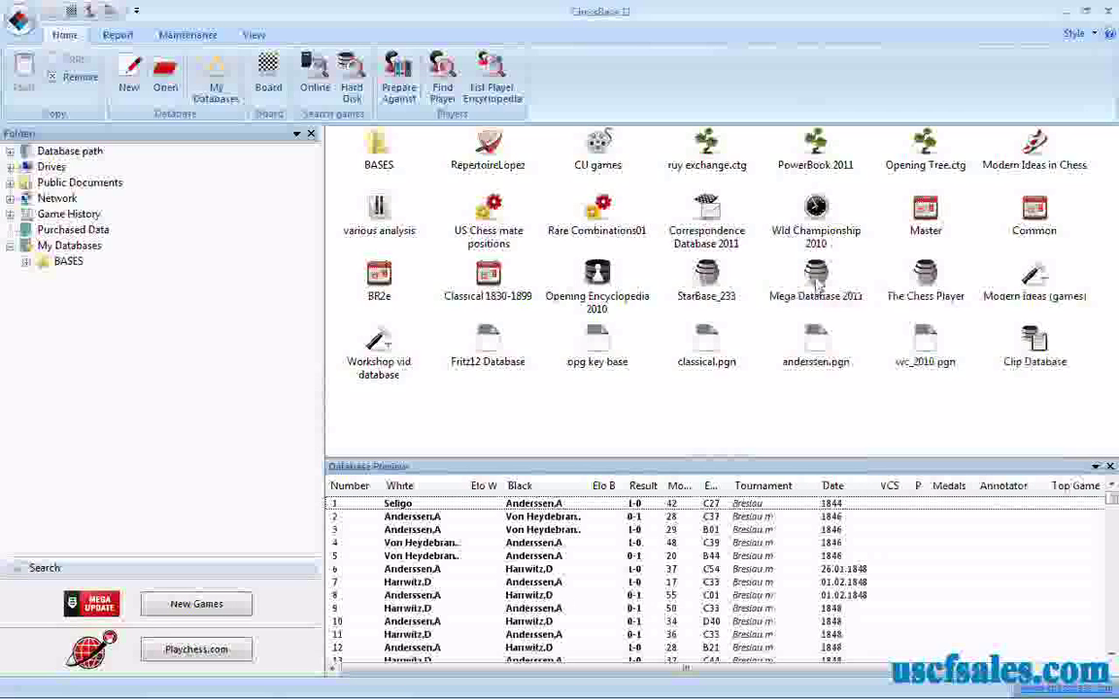
right_click(818, 279)
left_click(861, 301)
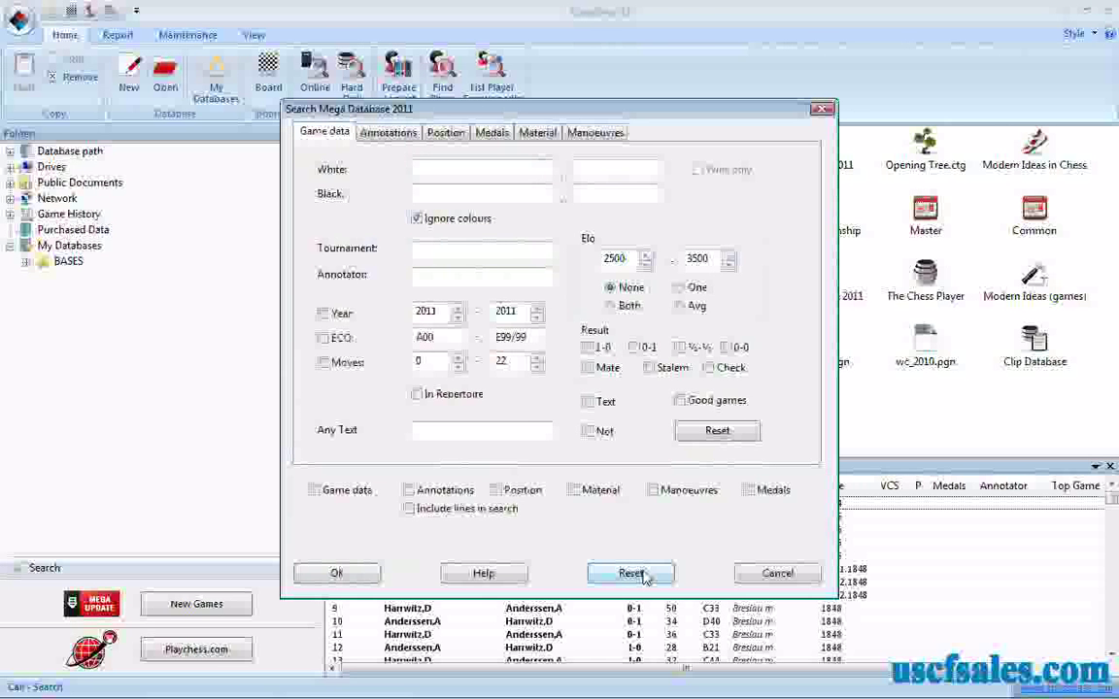
- Search by material for endings with exactly one bishop and only pawns per side, restricted to Opposite bishops
left_click(537, 133)
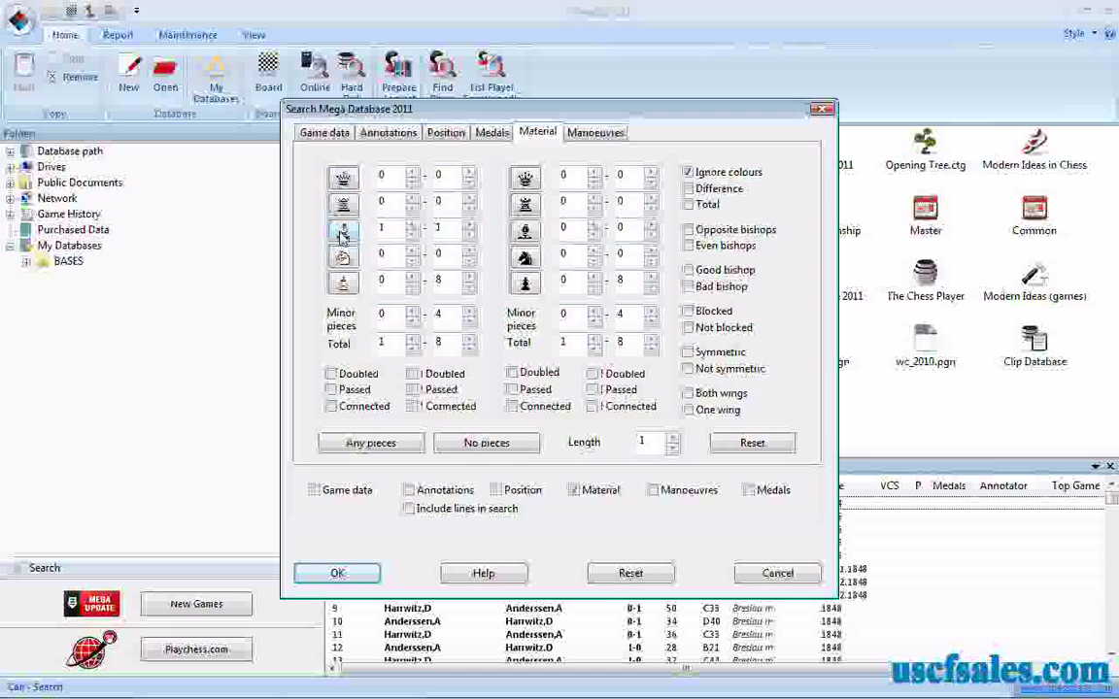
left_click(342, 231)
left_click(524, 231)
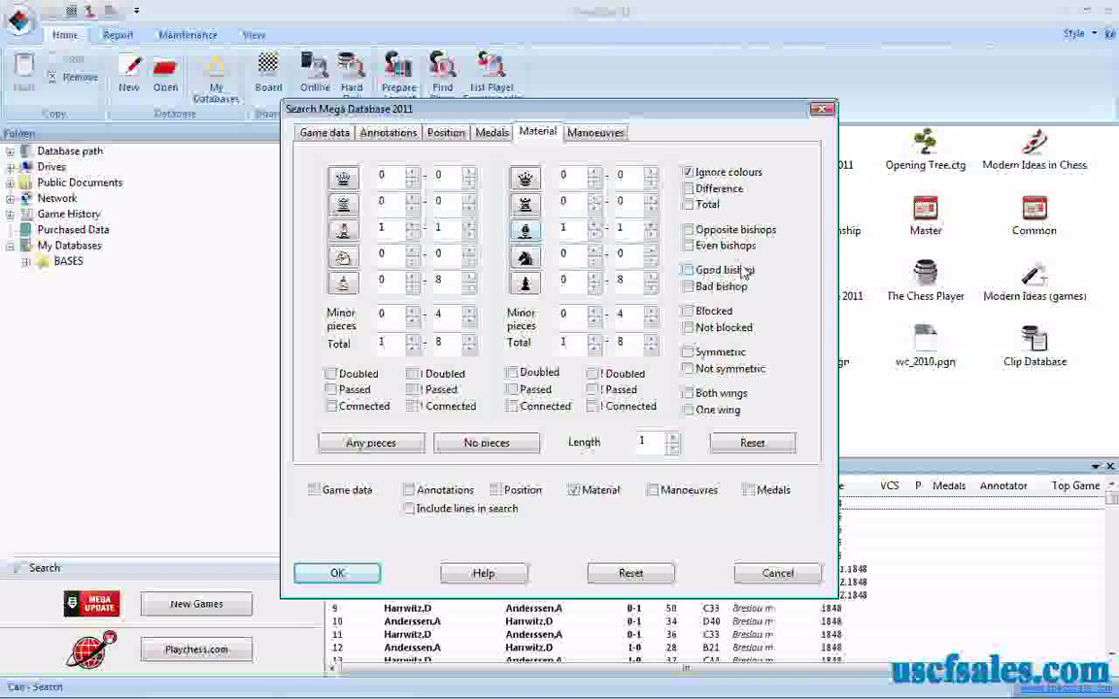
left_click(689, 230)
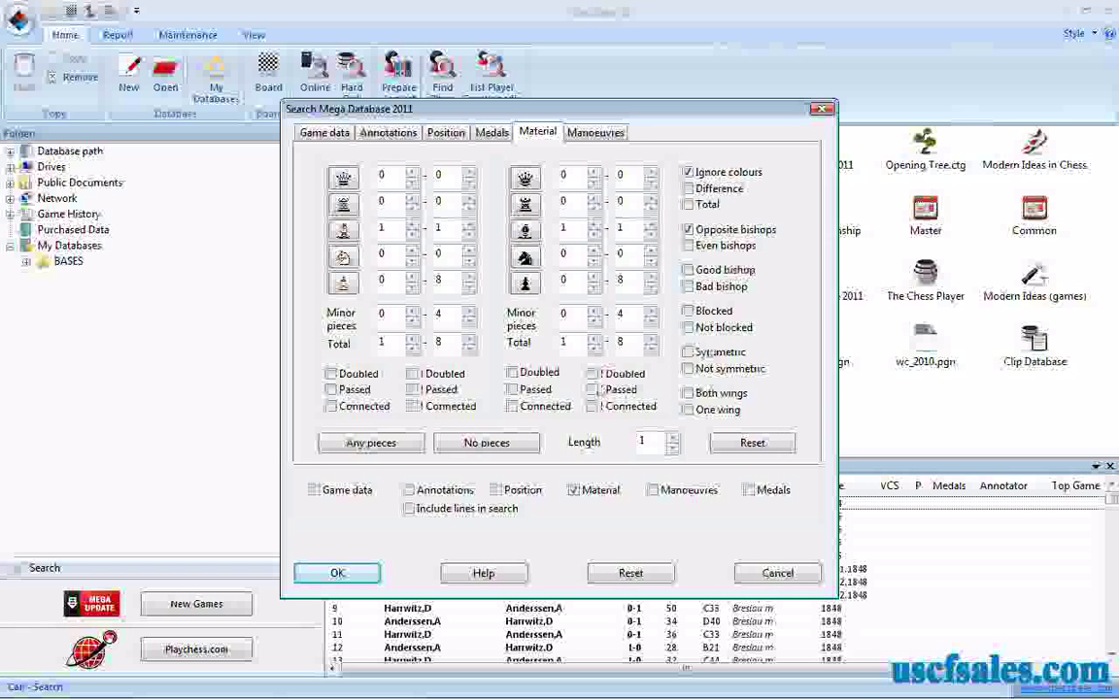
left_click(330, 573)
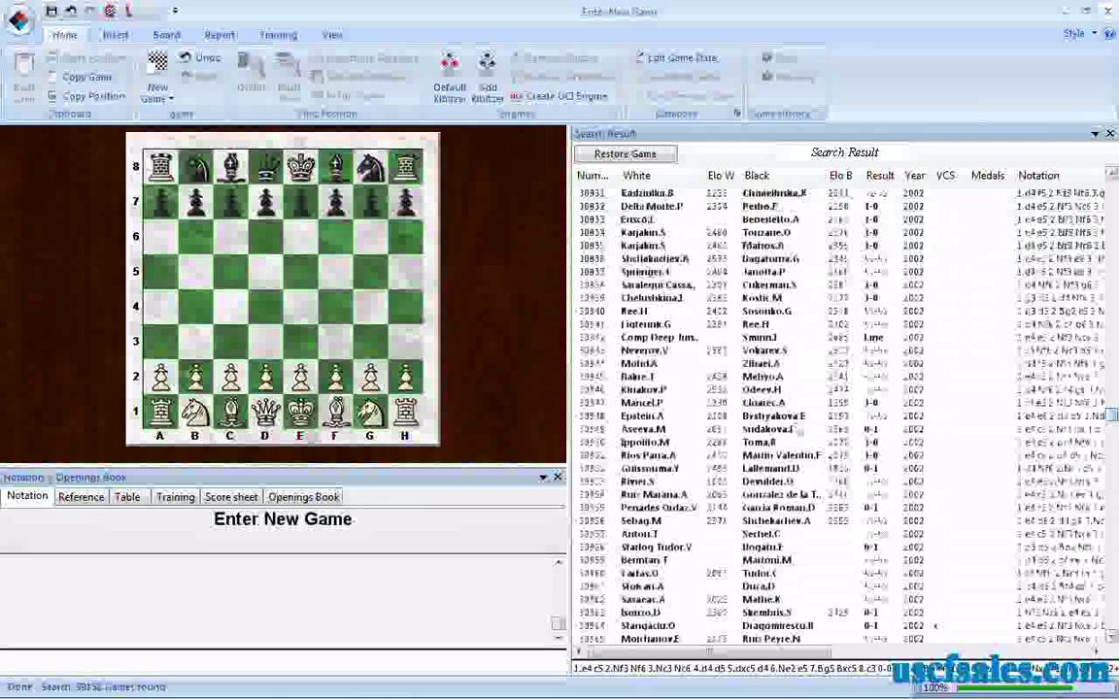
- Load games 30945 and 30938 from the search results to check their opposite-coloured bishop endings
double_click(660, 375)
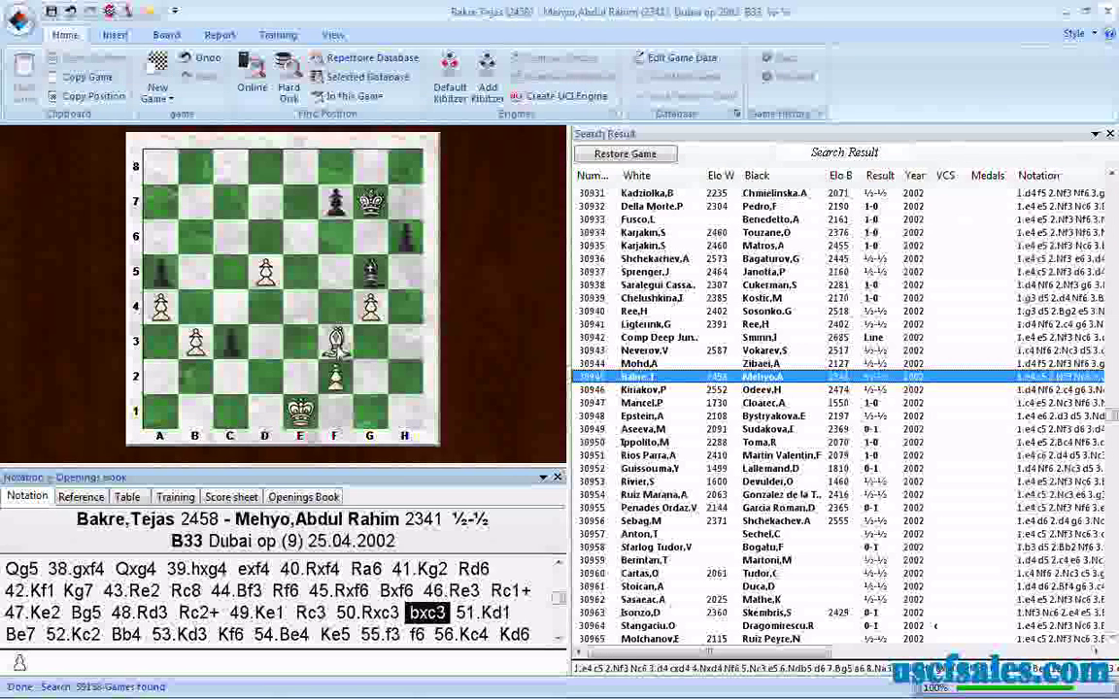
key("Up")
key("Up")
key("Up")
key("Up")
key("Up")
key("Up")
key("Up")
key("Return")
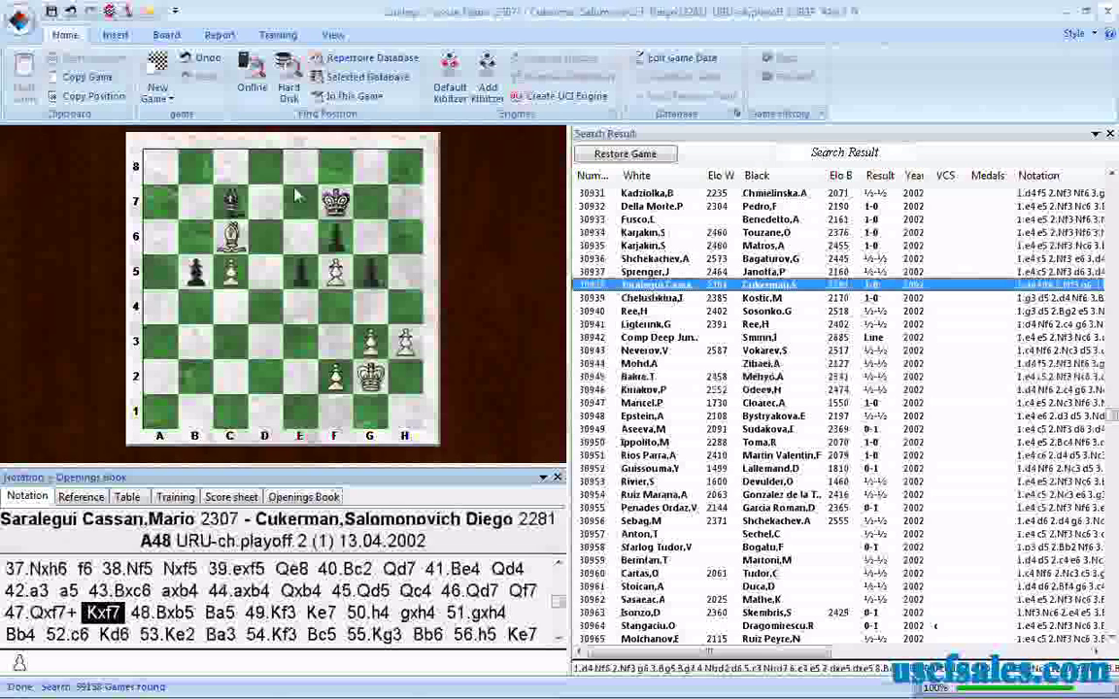
- Inspect the endings of games 30954, 30958, 30961 and 30931, and close the results after viewing the end of the list
double_click(588, 494)
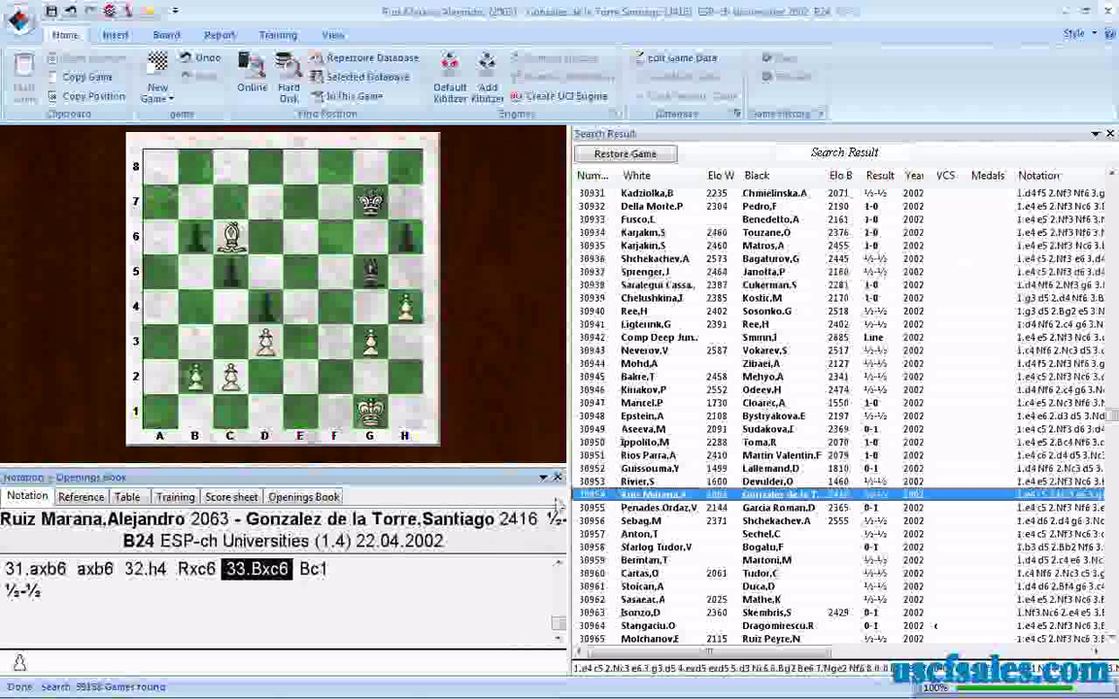
left_click(623, 549)
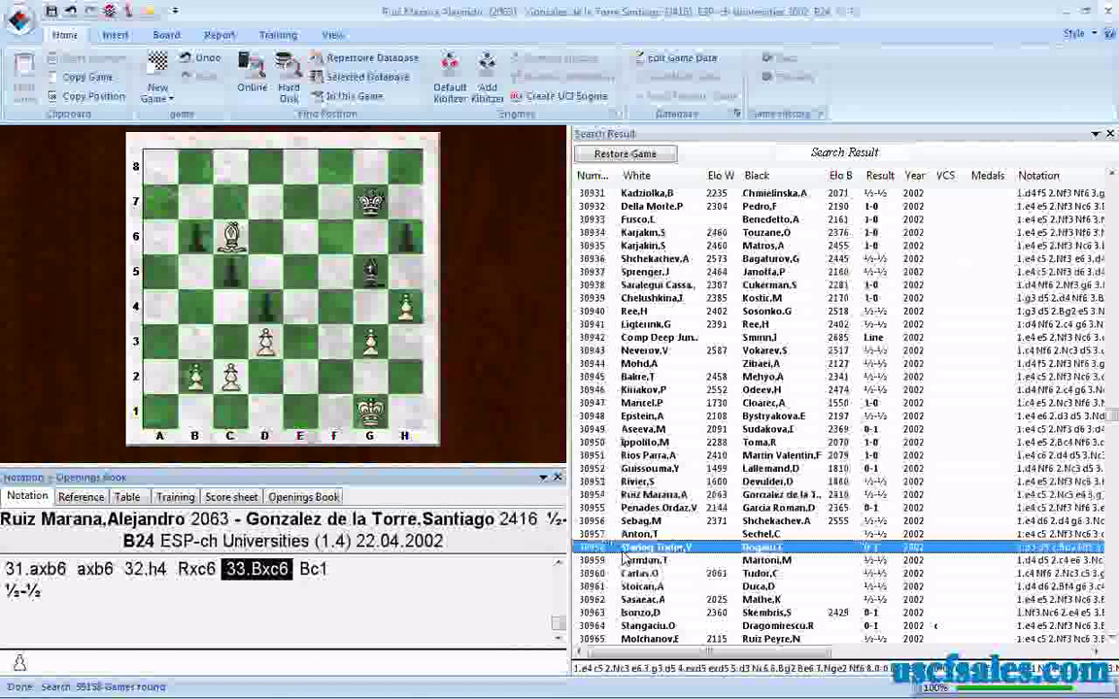
double_click(625, 549)
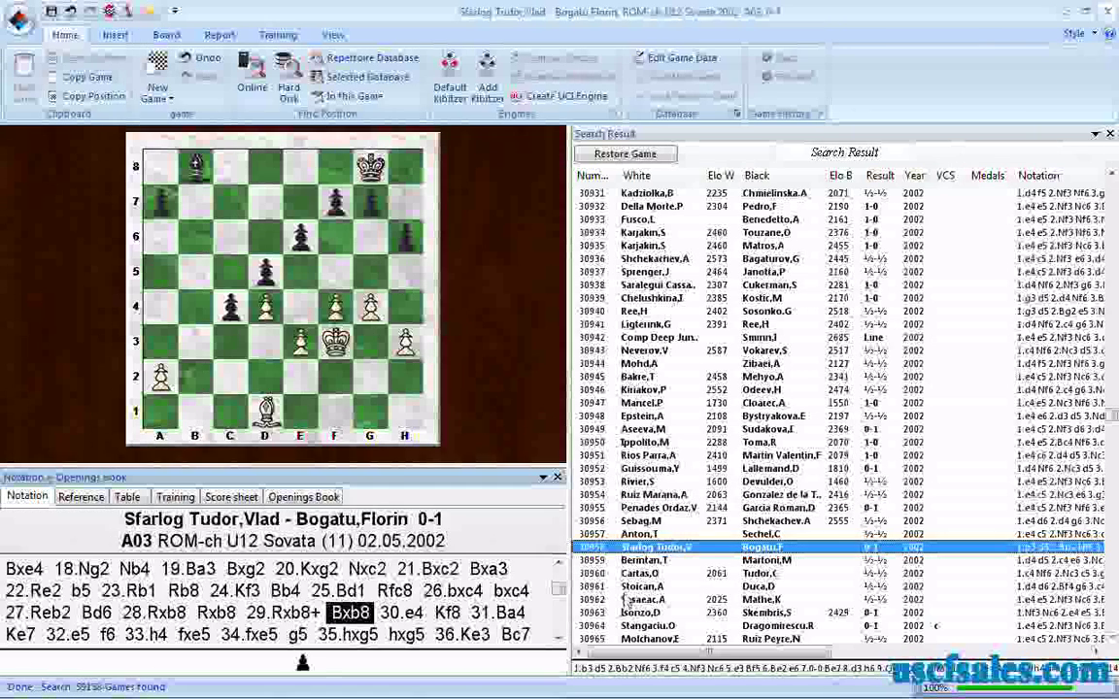
double_click(625, 587)
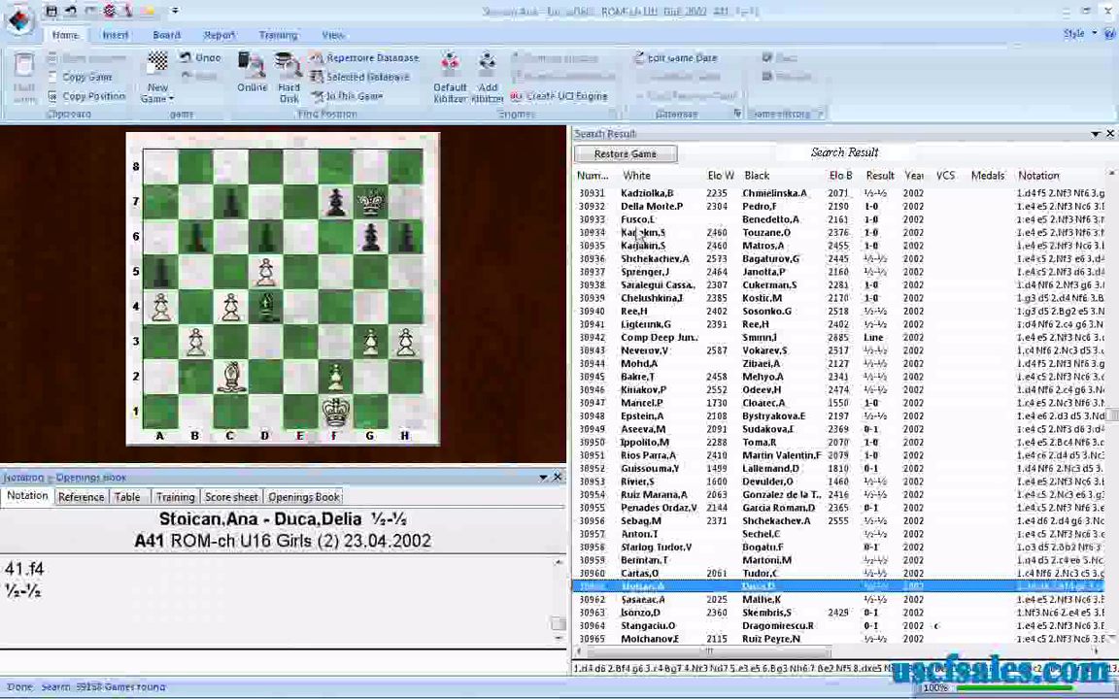
double_click(641, 193)
double_click(797, 496)
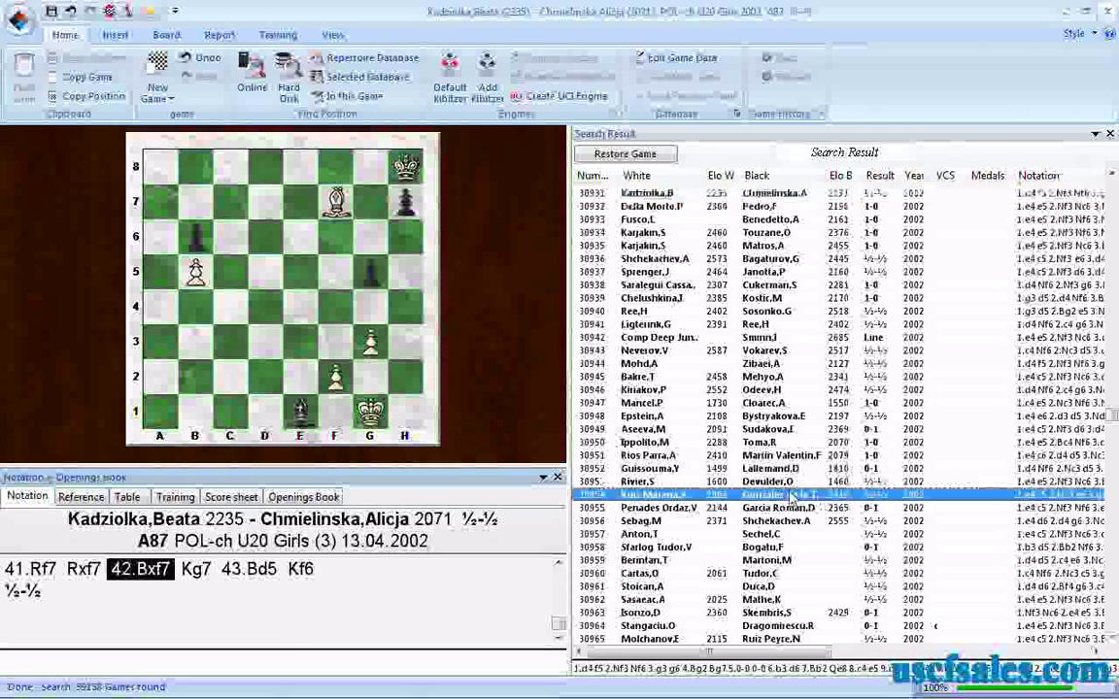
double_click(800, 586)
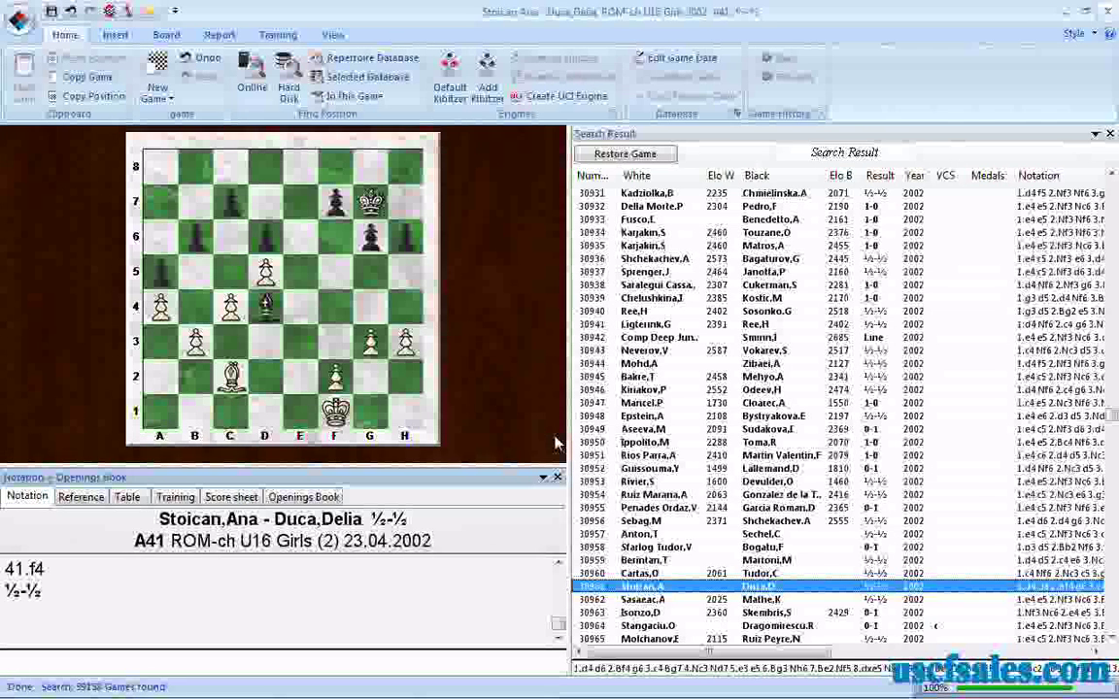
left_click_drag(1112, 418, 1112, 633)
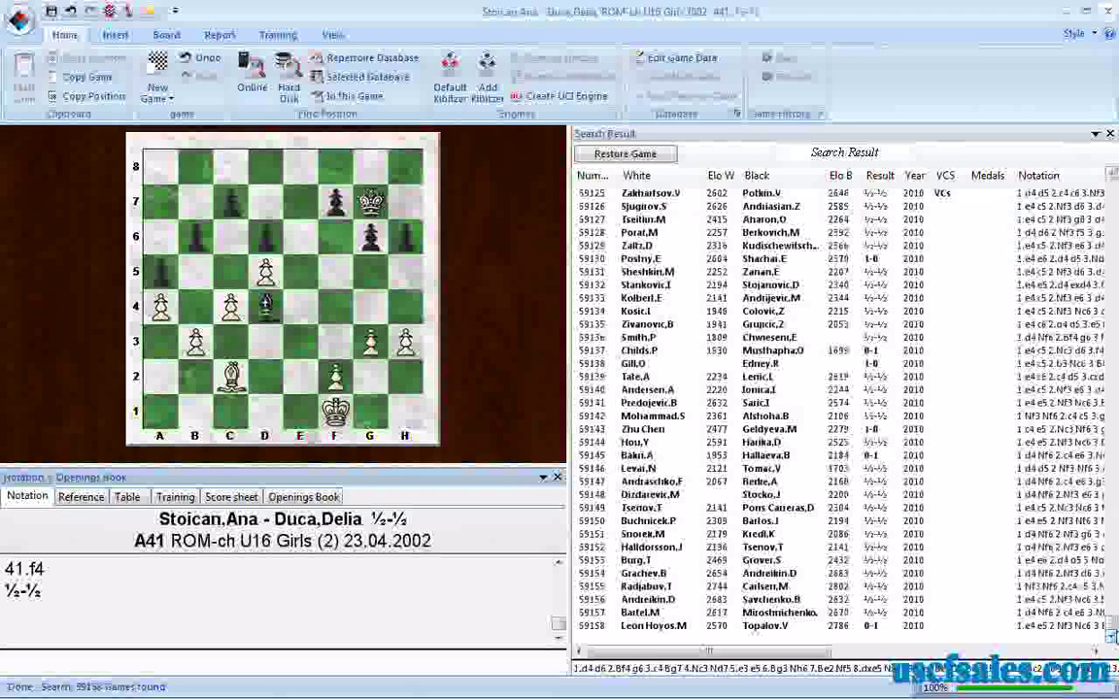
left_click(1108, 12)
- Search Mega Database 2011 again with the same bishop material, using Even bishops instead of Opposite bishops
right_click(821, 274)
left_click(851, 301)
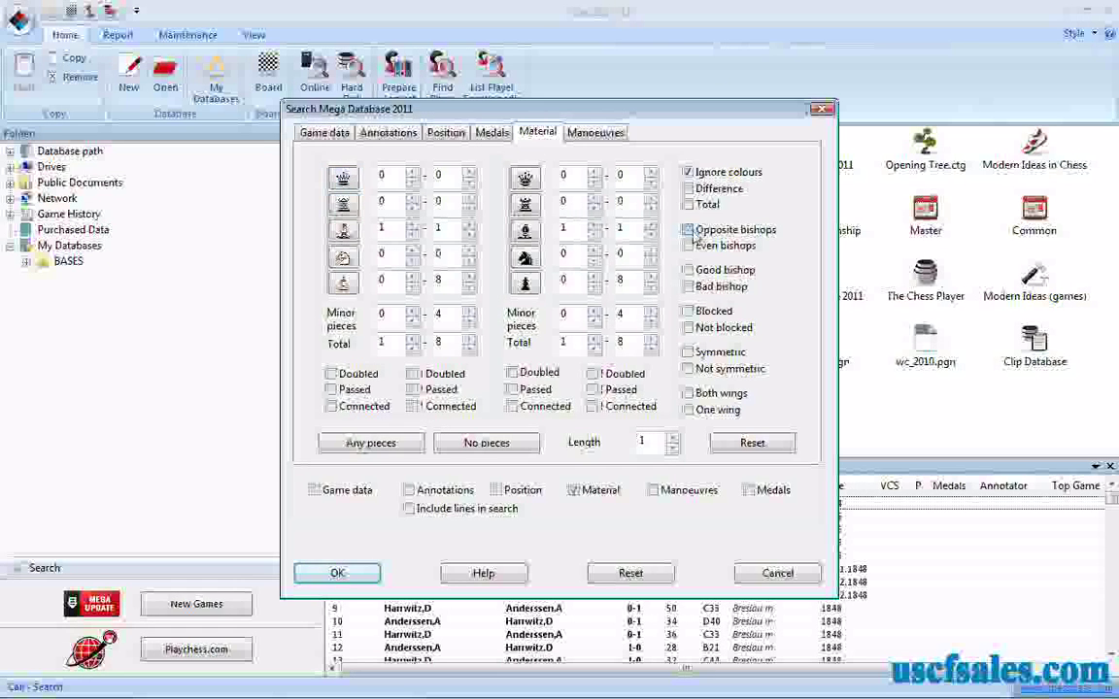
left_click(689, 247)
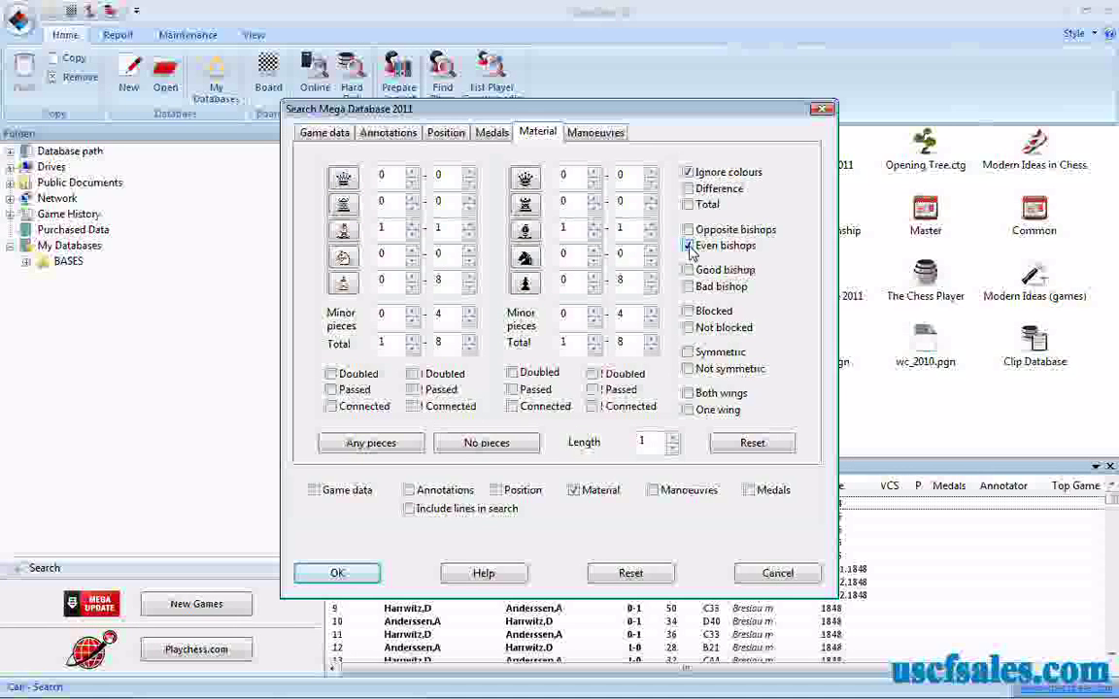
left_click(337, 574)
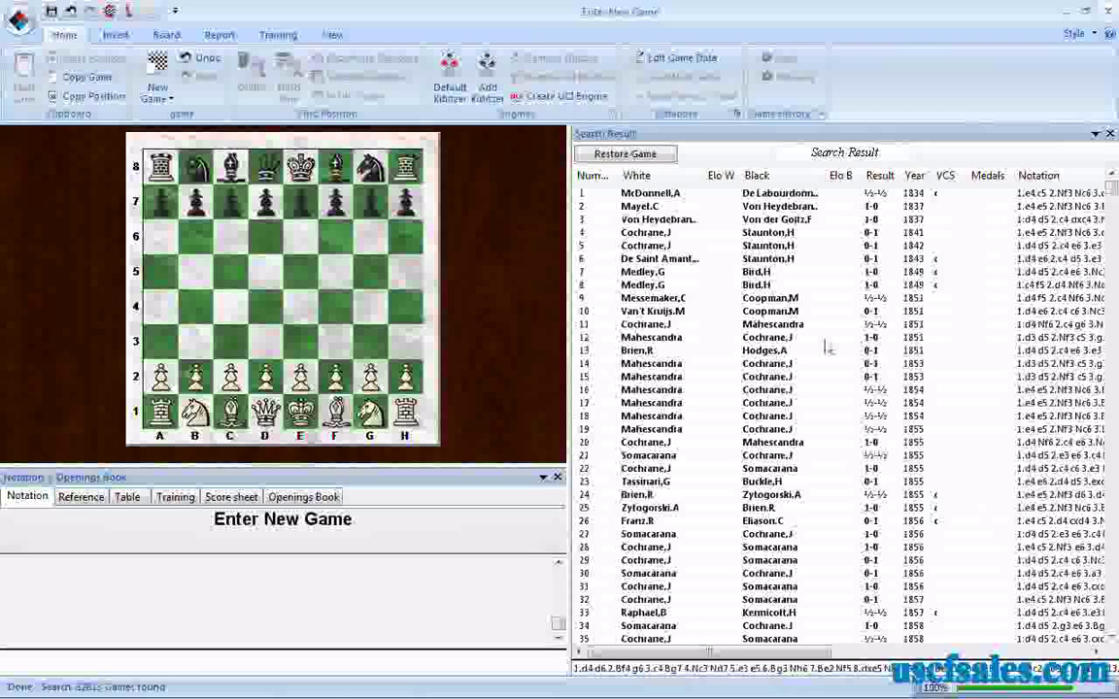
- Sample the same-coloured bishop endings from the middle of the results, including games 40055, 40063, 40072 and 40058
left_click_drag(1112, 188, 1112, 399)
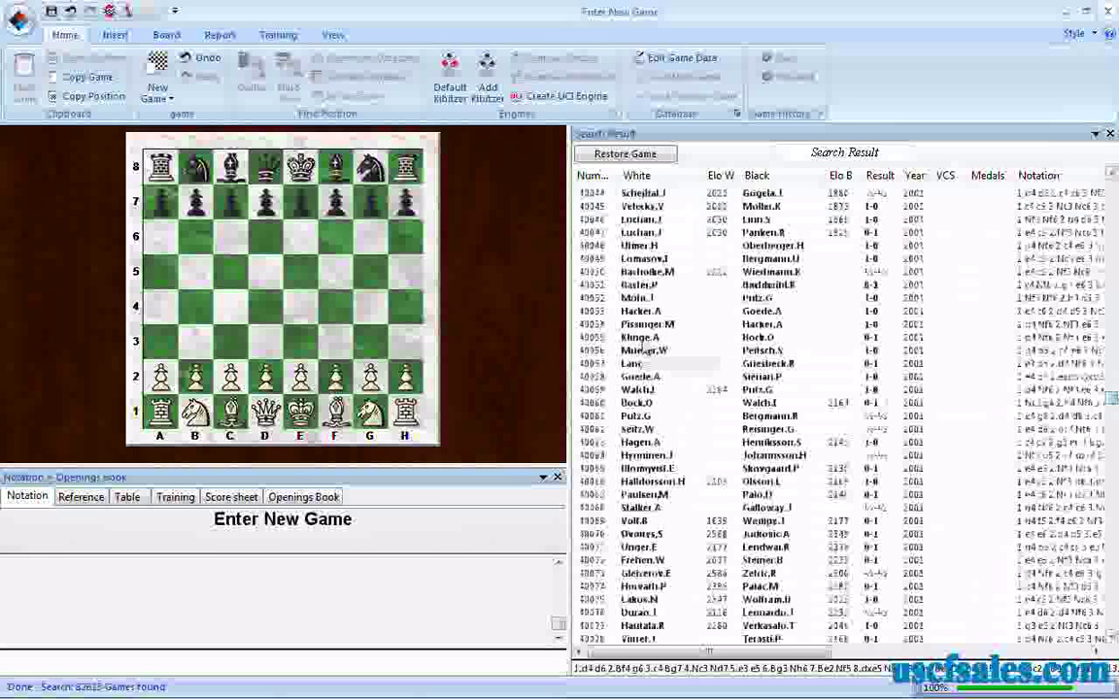
left_click(640, 339)
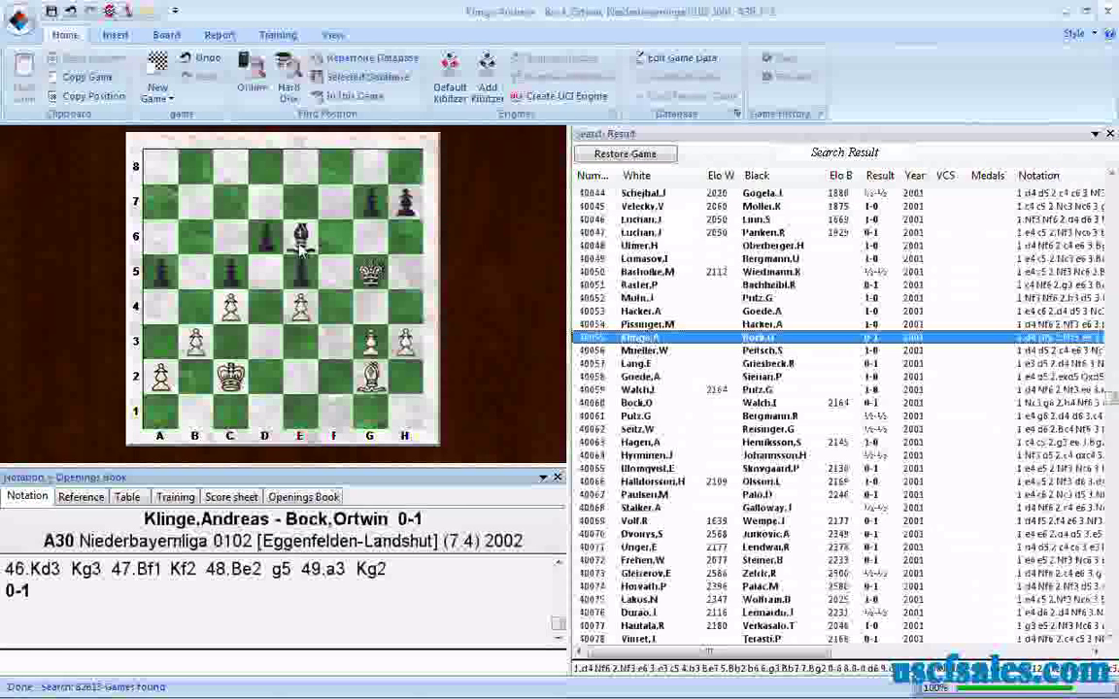
left_click(657, 443)
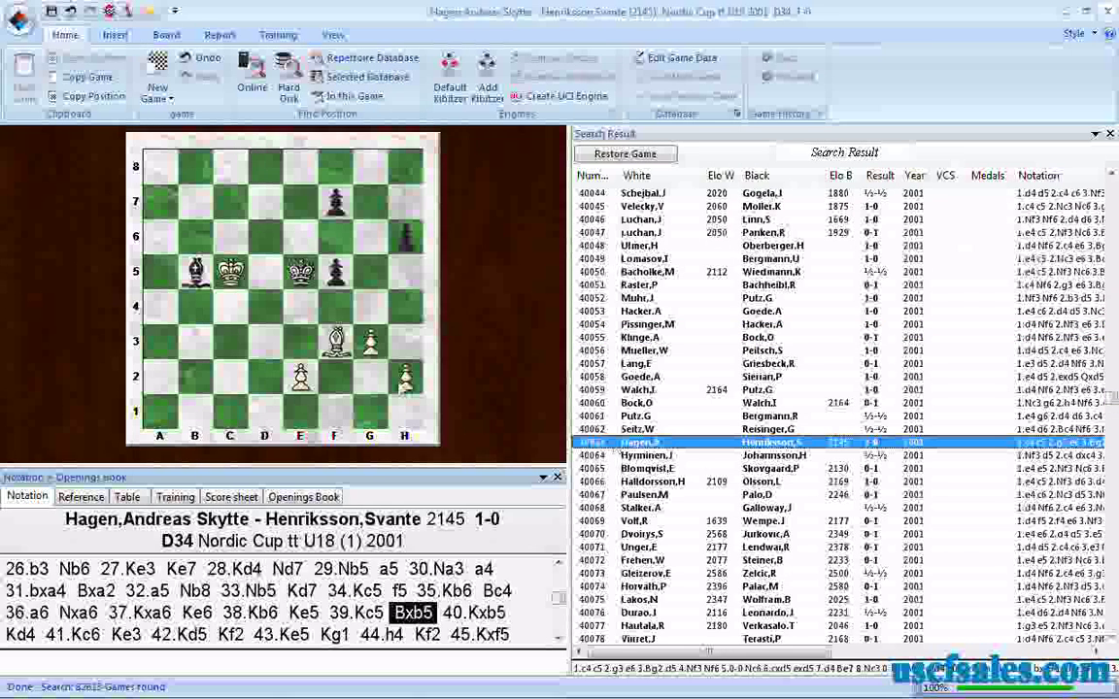
left_click(661, 562)
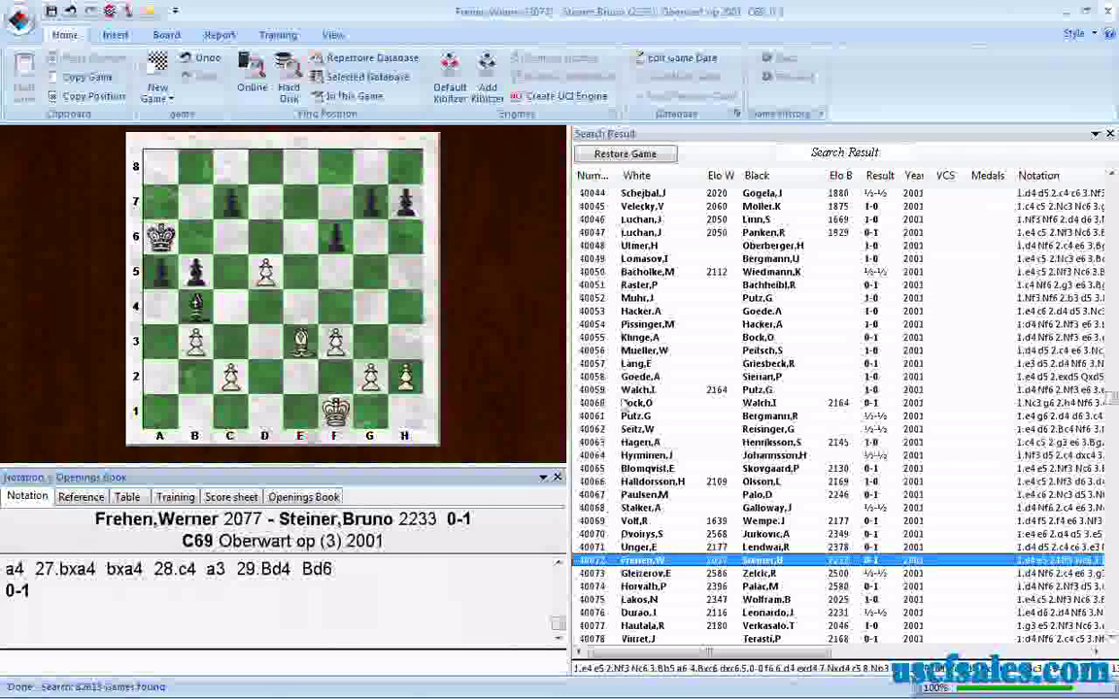
left_click(670, 219)
left_click(724, 378)
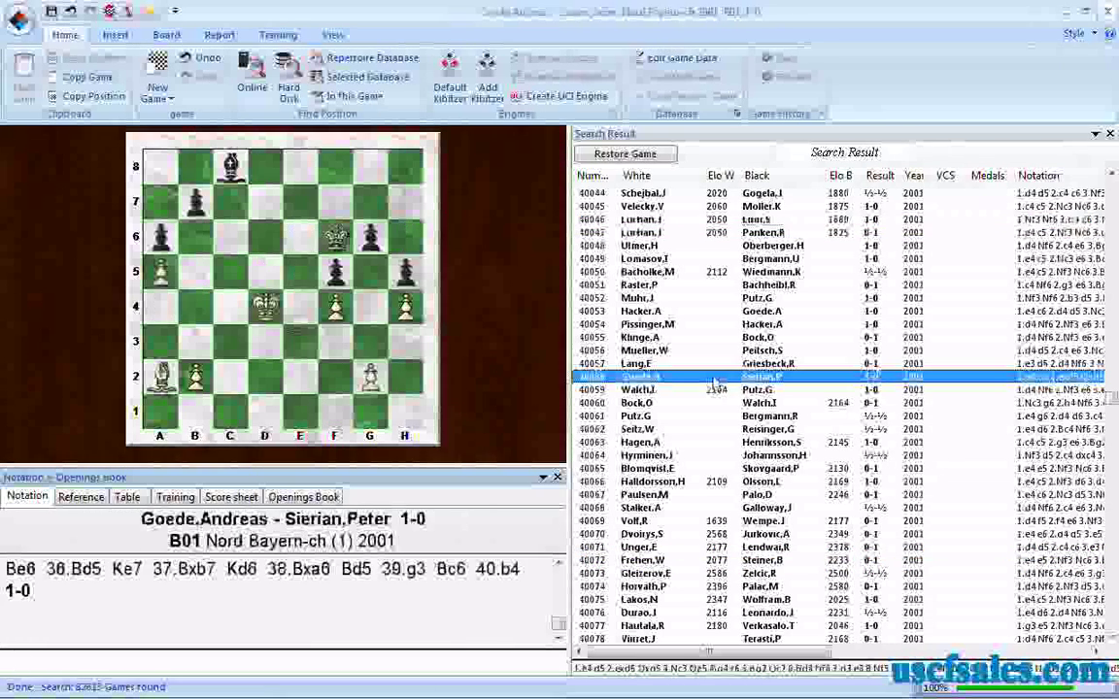
- Check the endings of games 40060 and 40056, and close the results after viewing the end of the list
key("Down")
key("Down")
key("Down")
key("Down")
key("Down")
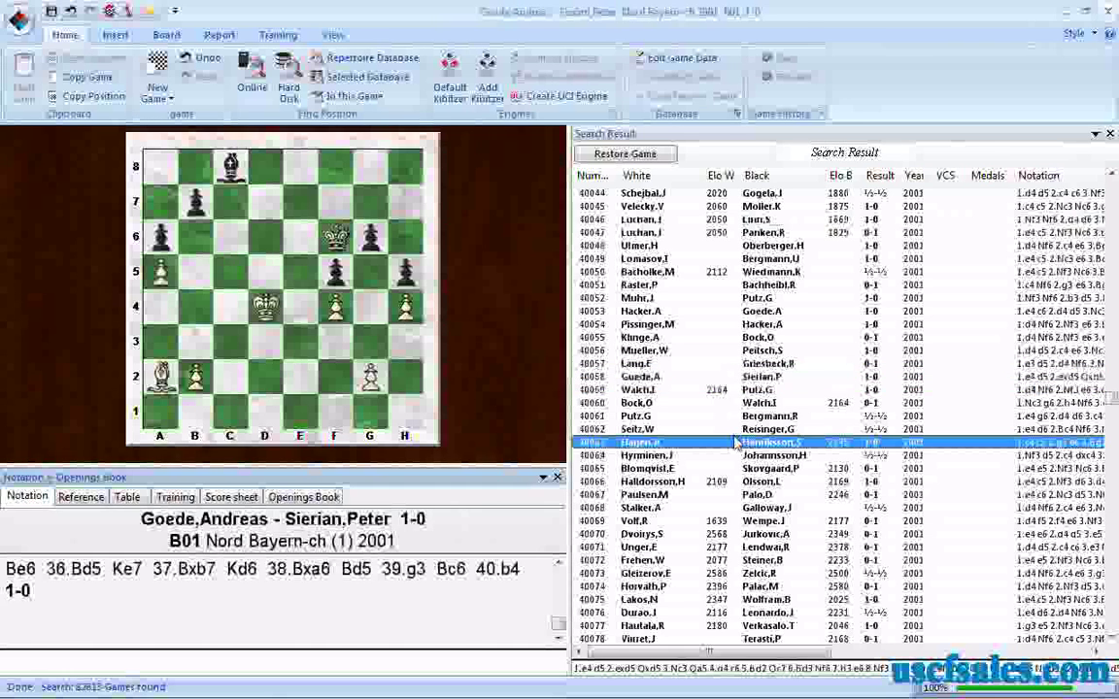
left_click(727, 403)
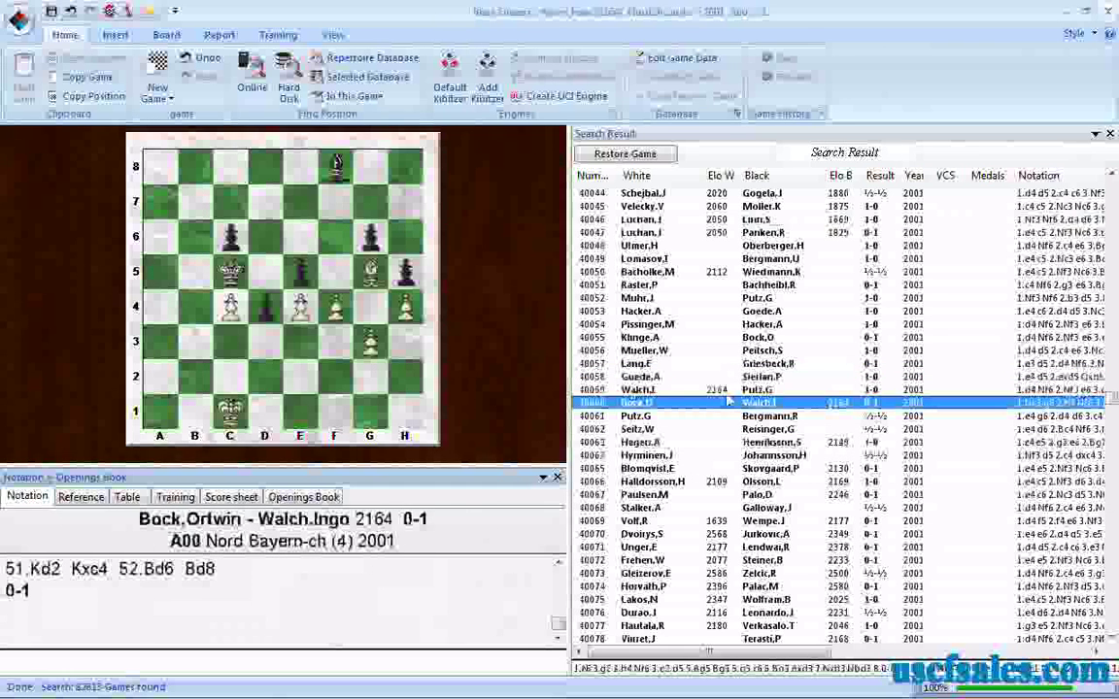
key("Up")
key("Up")
key("Up")
key("Up")
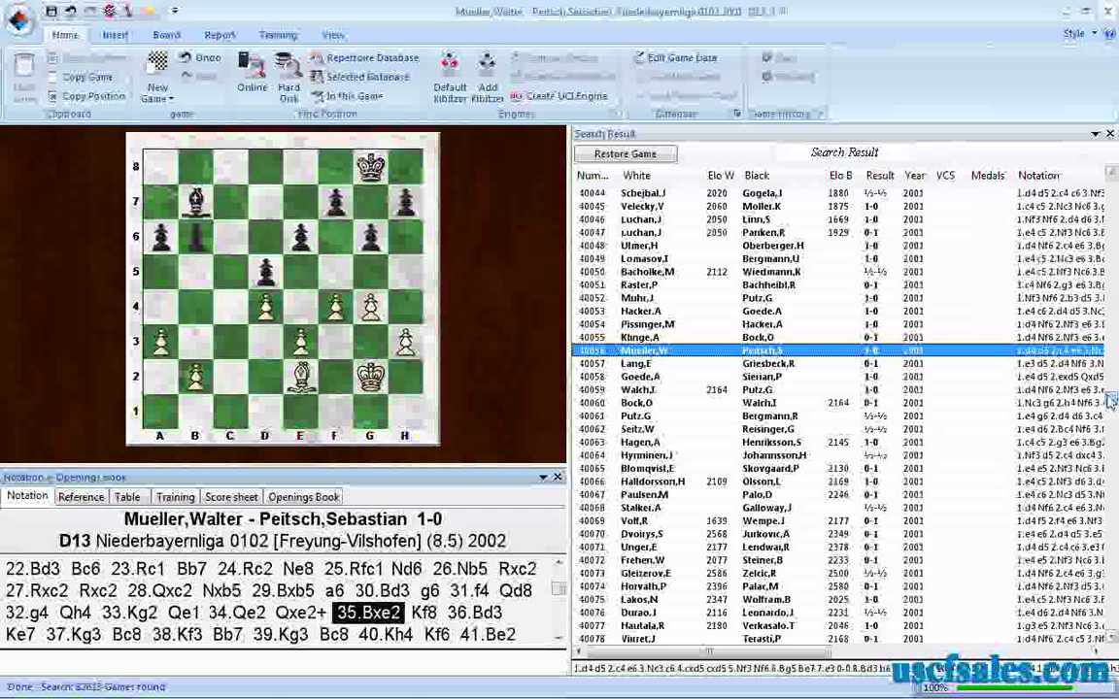
left_click_drag(1112, 399, 1113, 630)
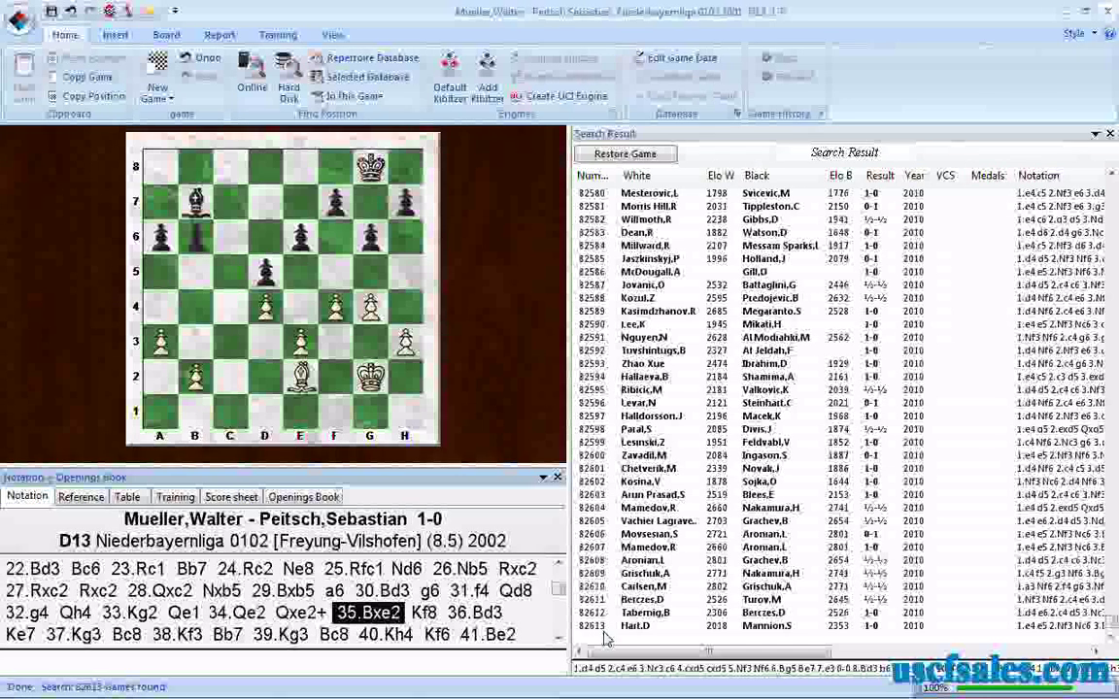
left_click(1107, 10)
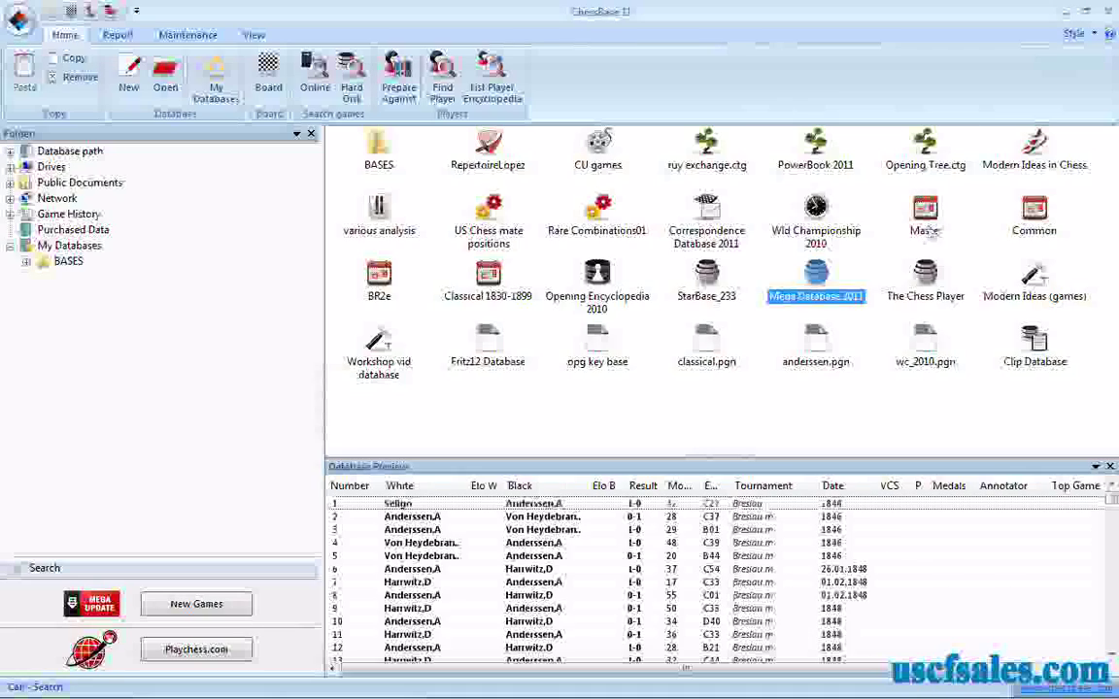
- Search Mega Database 2011 for Good bishop endings without Even bishops, keeping one white bishop and setting Black's bishops to 0–0
right_click(821, 279)
left_click(859, 301)
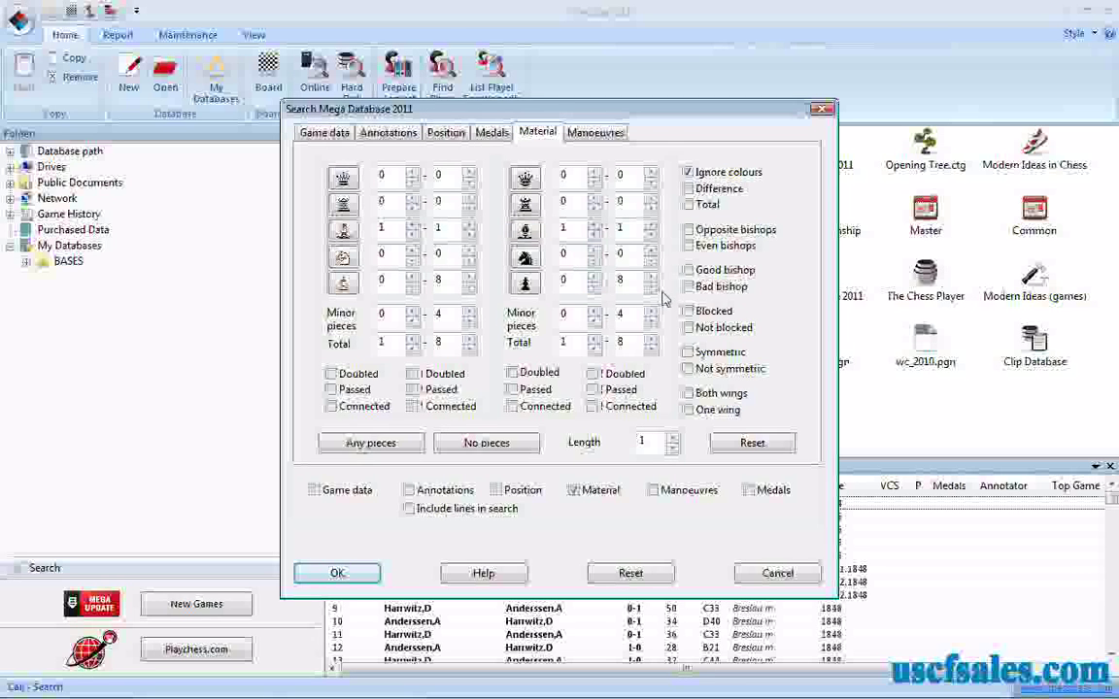
left_click(689, 270)
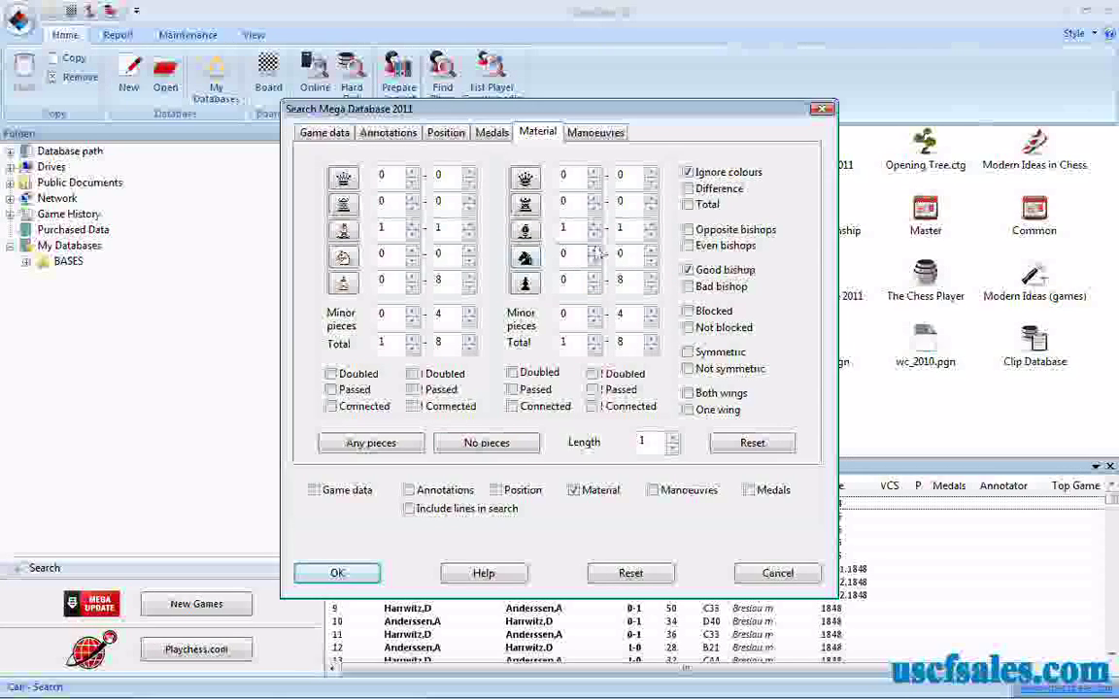
left_click(652, 234)
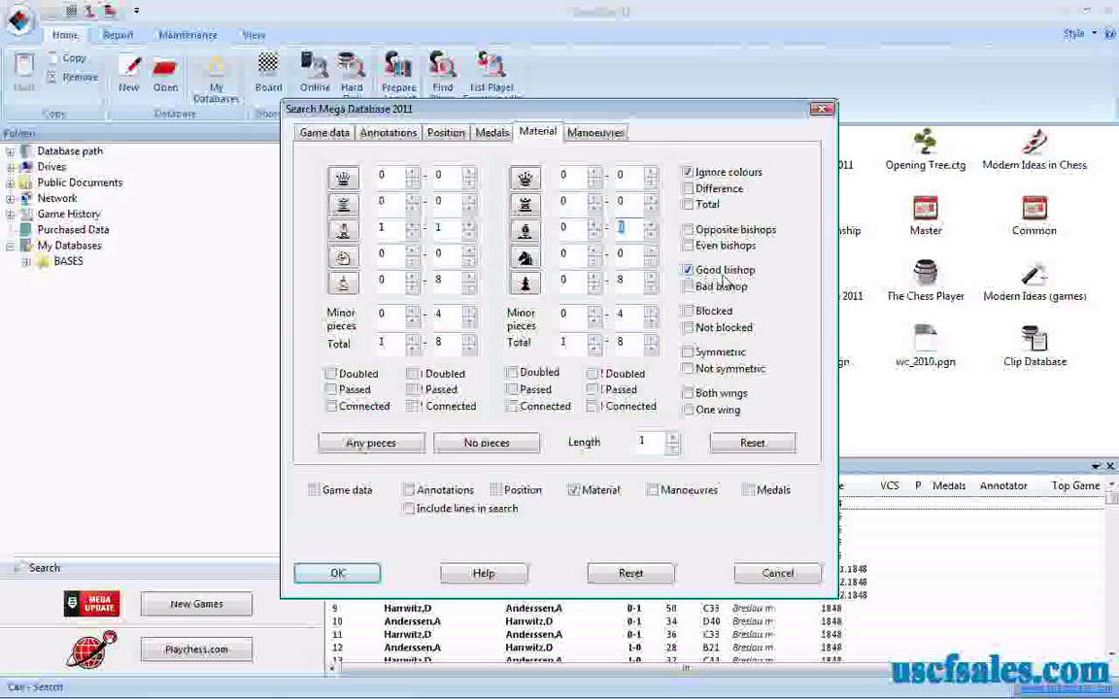
left_click(337, 571)
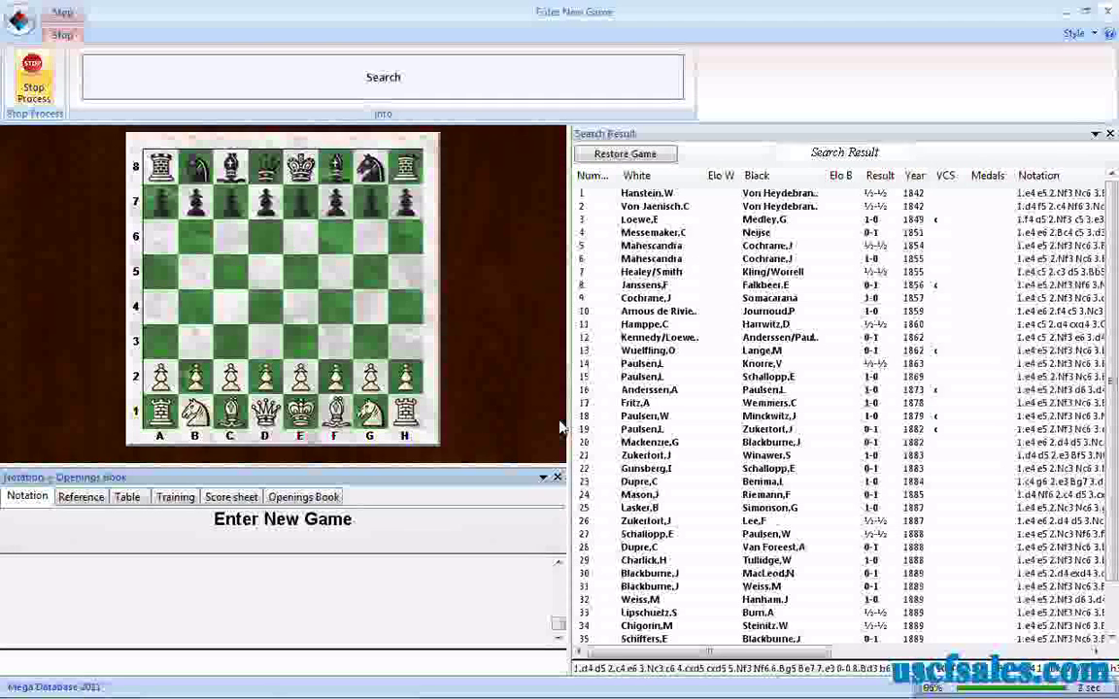
- Load game 11263 from the good bishop search results to examine its ending
left_click_drag(1114, 190, 1113, 426)
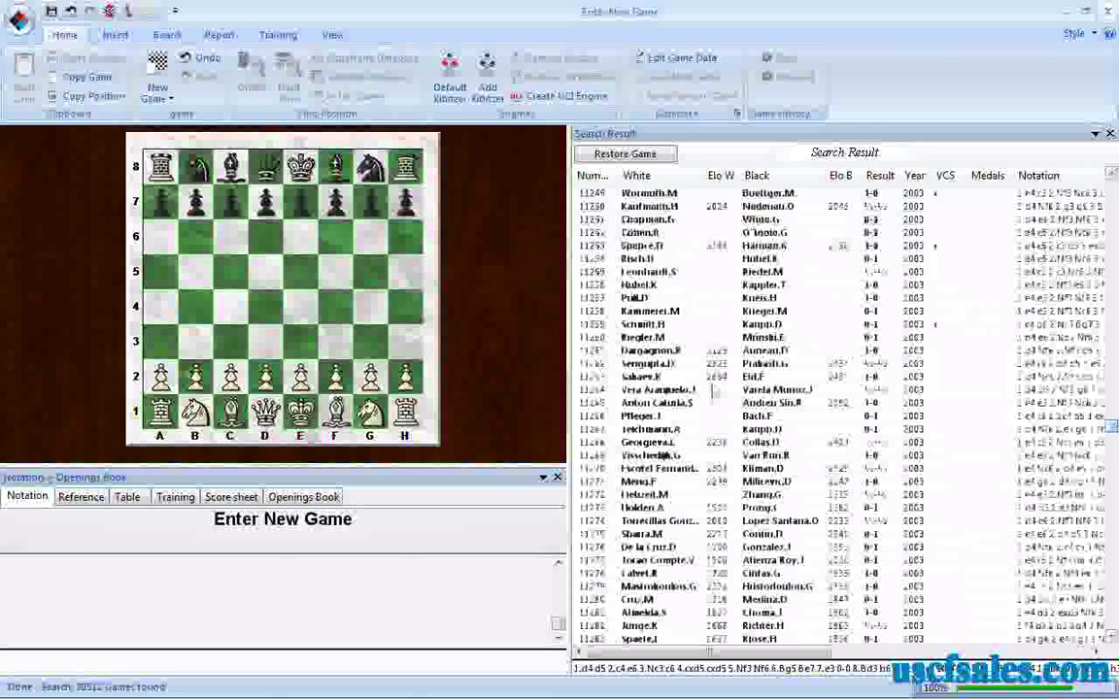
double_click(713, 377)
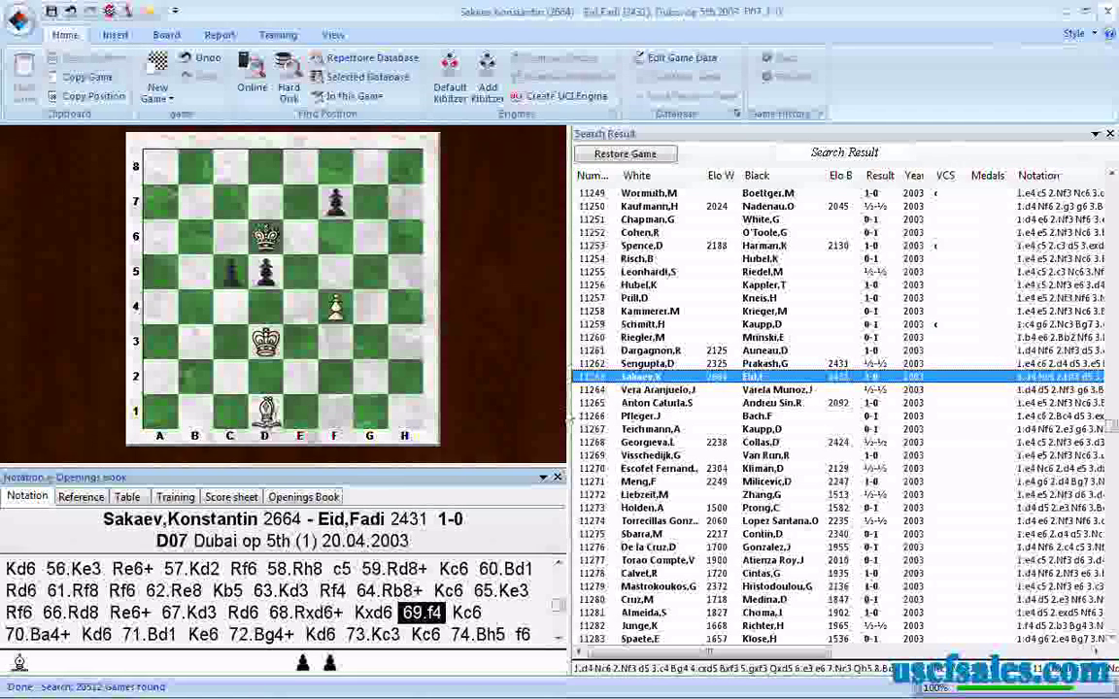
- Load games 11258 and 11253 from the good bishop results to examine their endings, and close the results
left_click(631, 310)
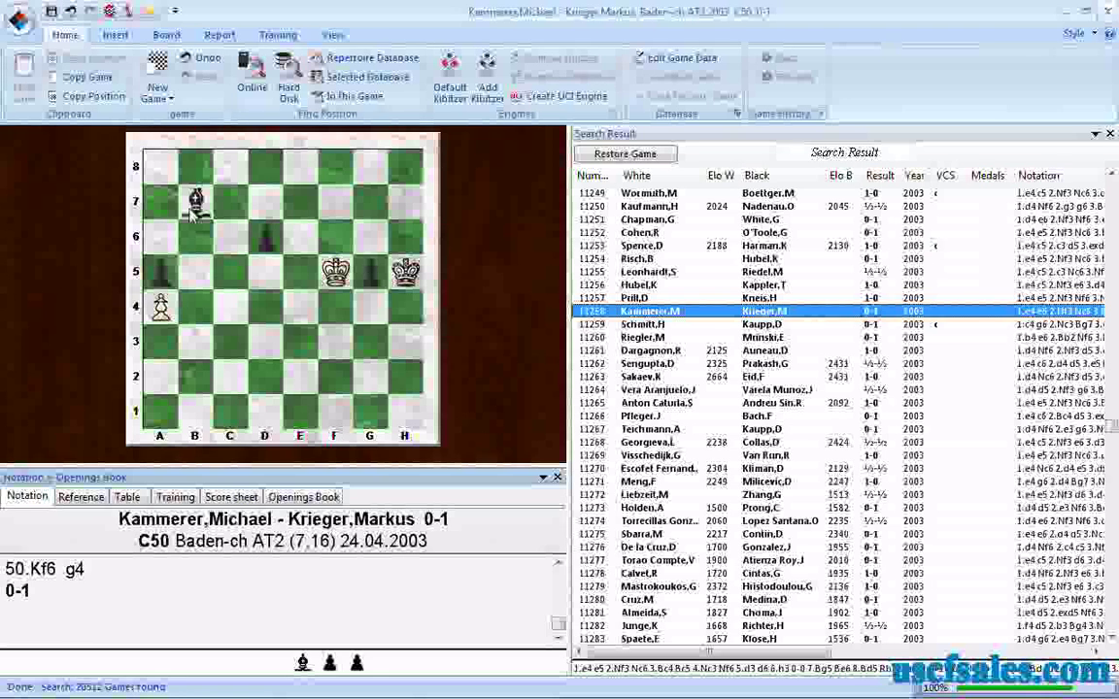
left_click(649, 245)
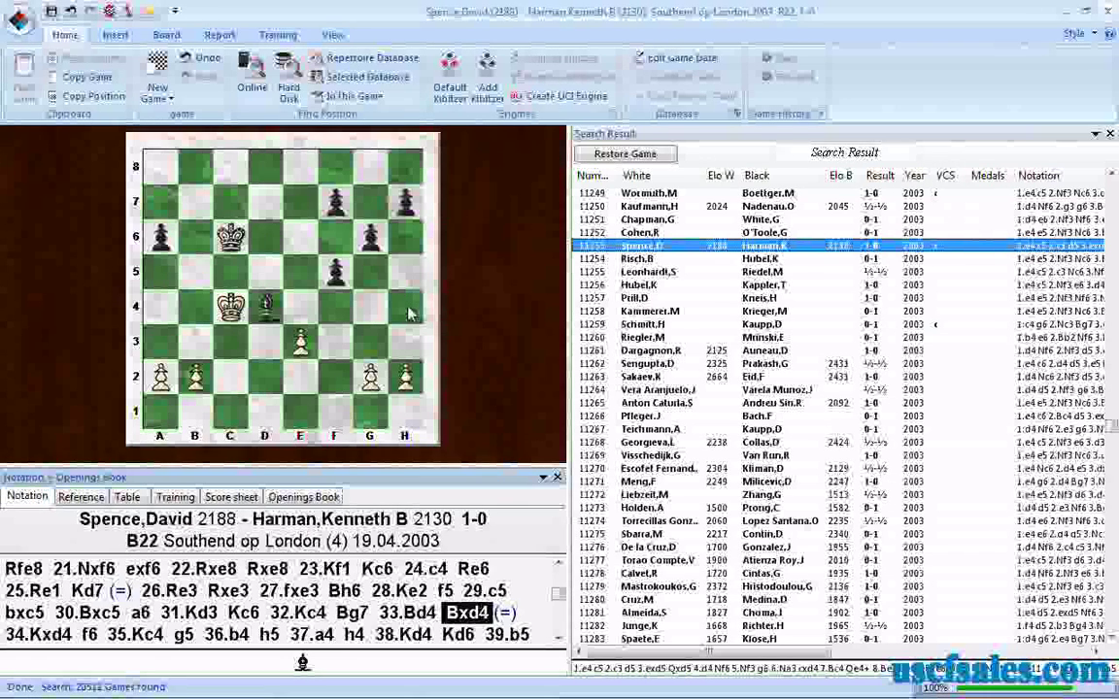
left_click(1114, 12)
- Search Mega Database 2011 for Bad bishop endings instead of Good bishop, keeping the same piece counts
right_click(833, 284)
left_click(848, 309)
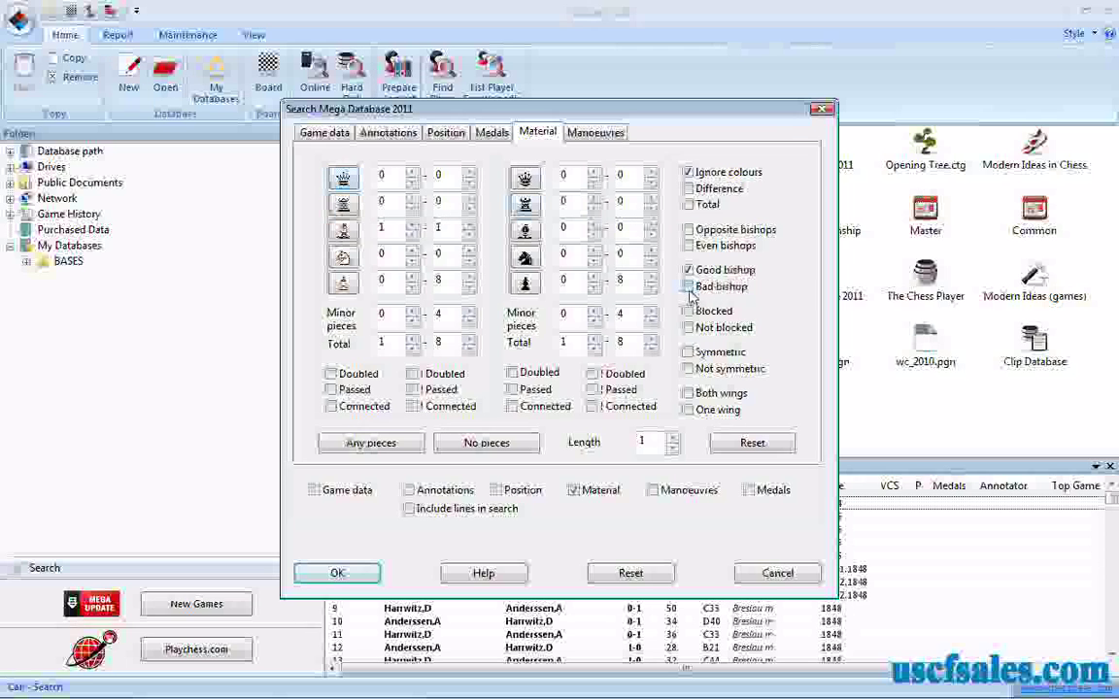
left_click(689, 287)
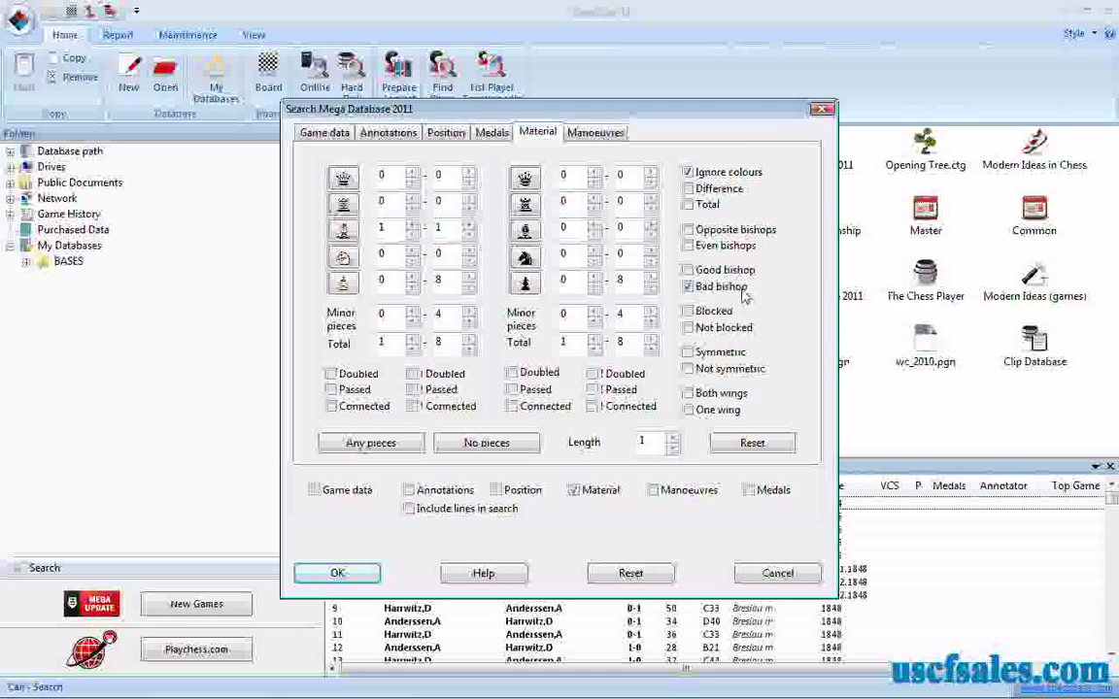
left_click(358, 576)
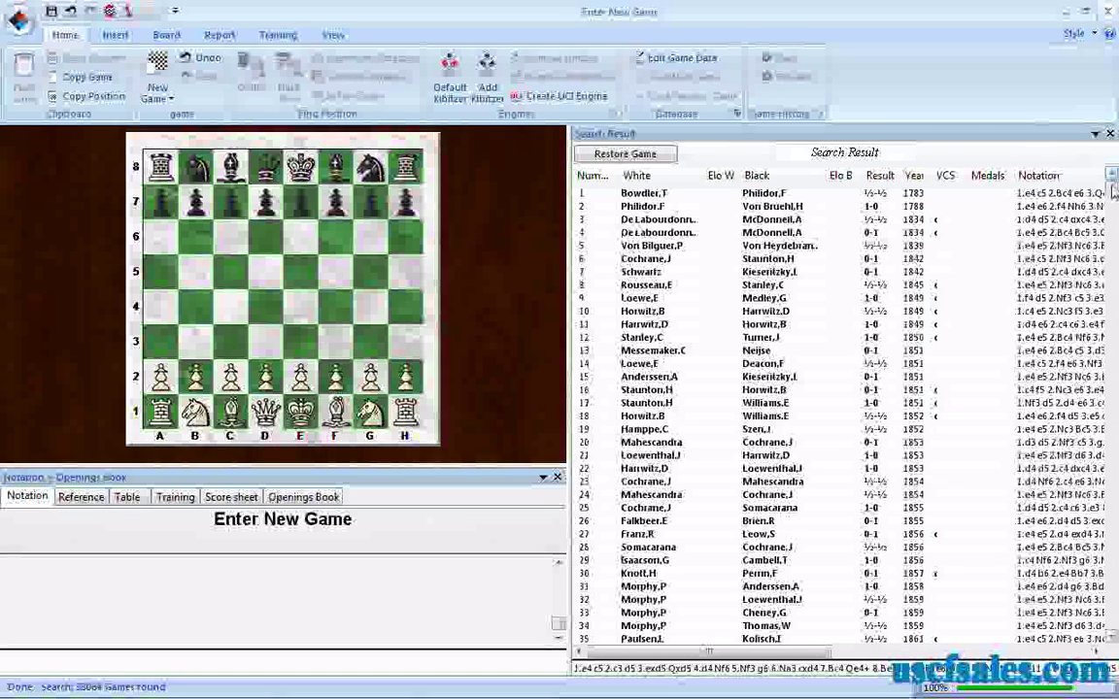
- Sample games 15008 and 15012 from the middle of the bad bishop results, viewing the latter's position after 50.Kxd5
left_click_drag(1113, 189, 1117, 284)
double_click(766, 312)
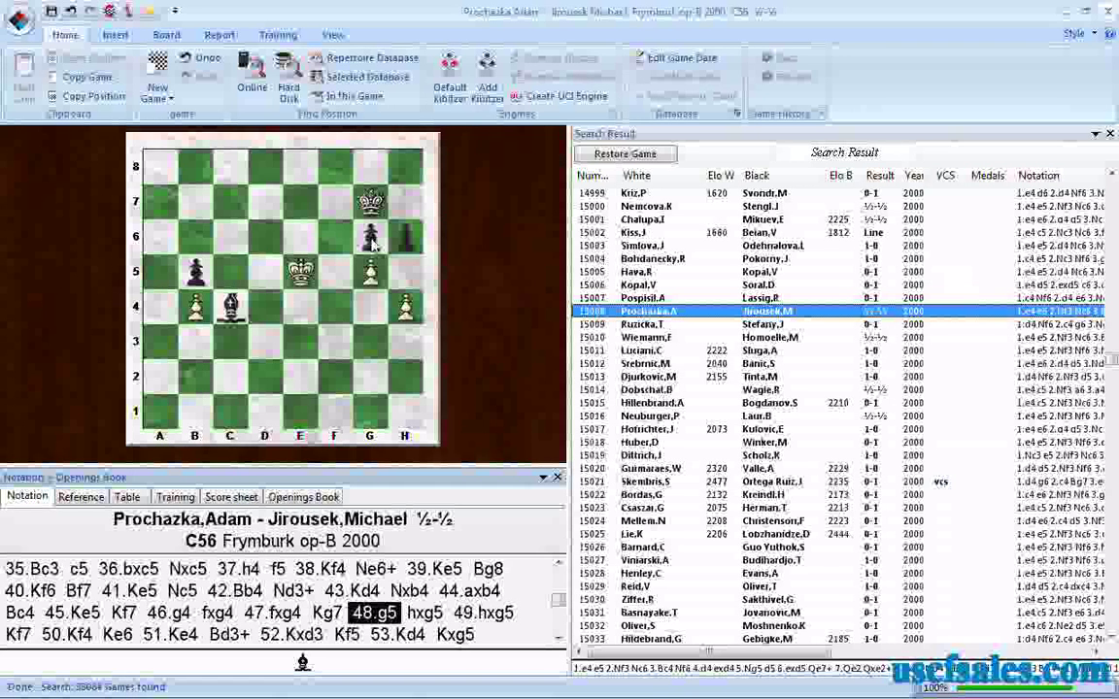
left_click(634, 366)
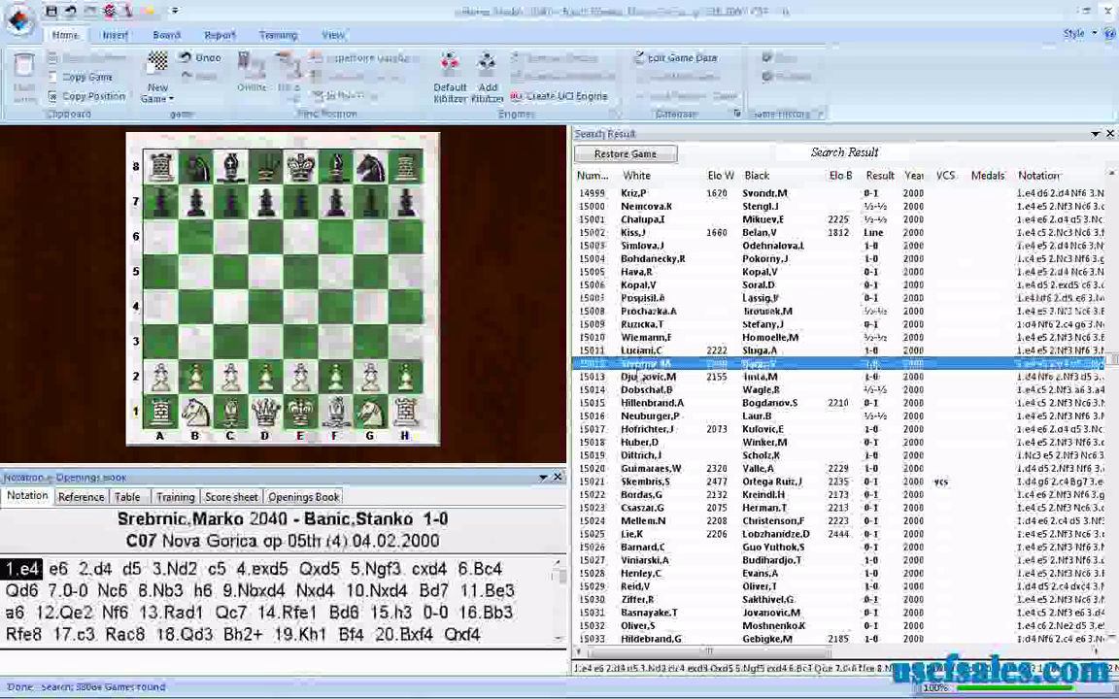
scroll(177, 591, "down", 5)
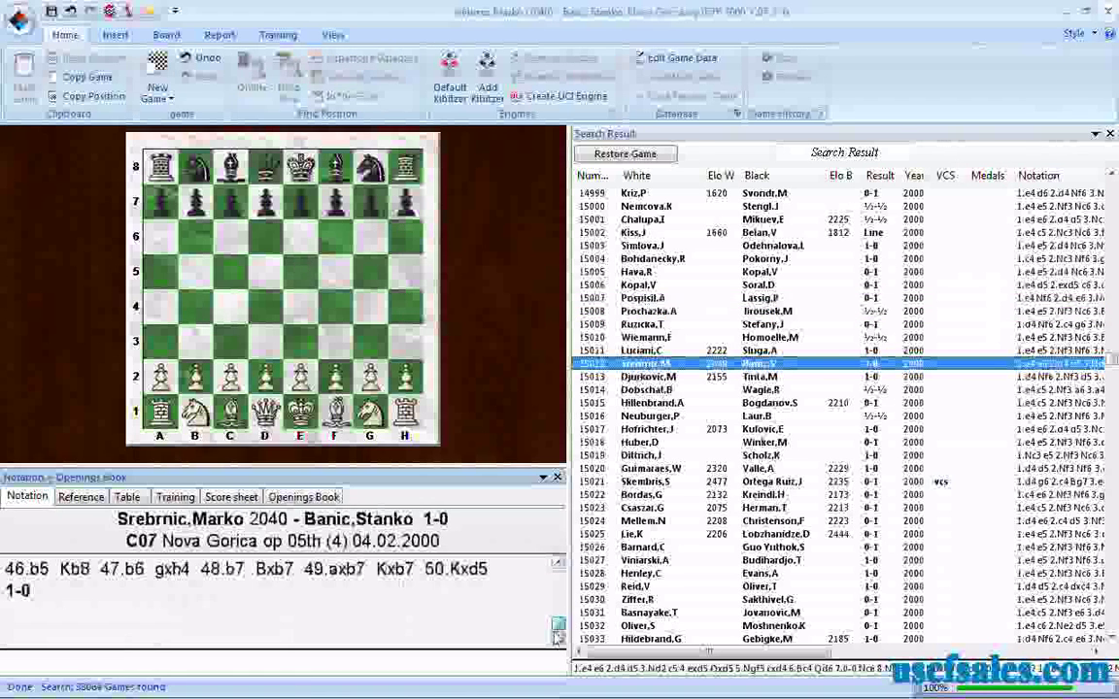
left_click(457, 571)
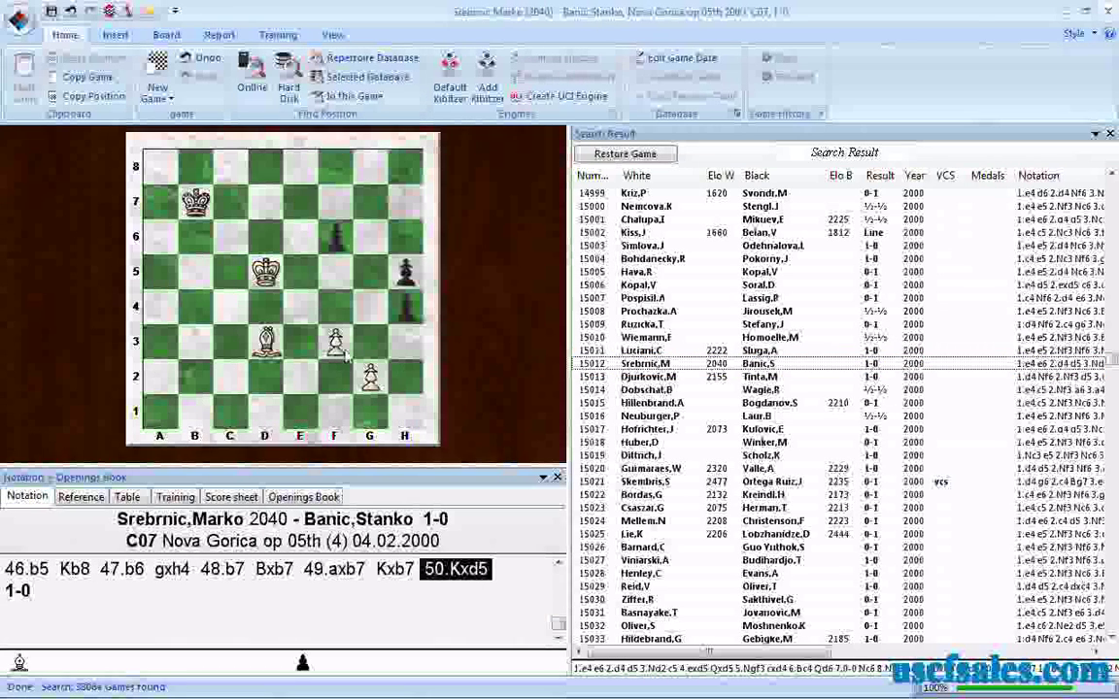
- Examine the endings of games 15018, 15024 and 15029 in the bad bishop results, and close the results
left_click(645, 312)
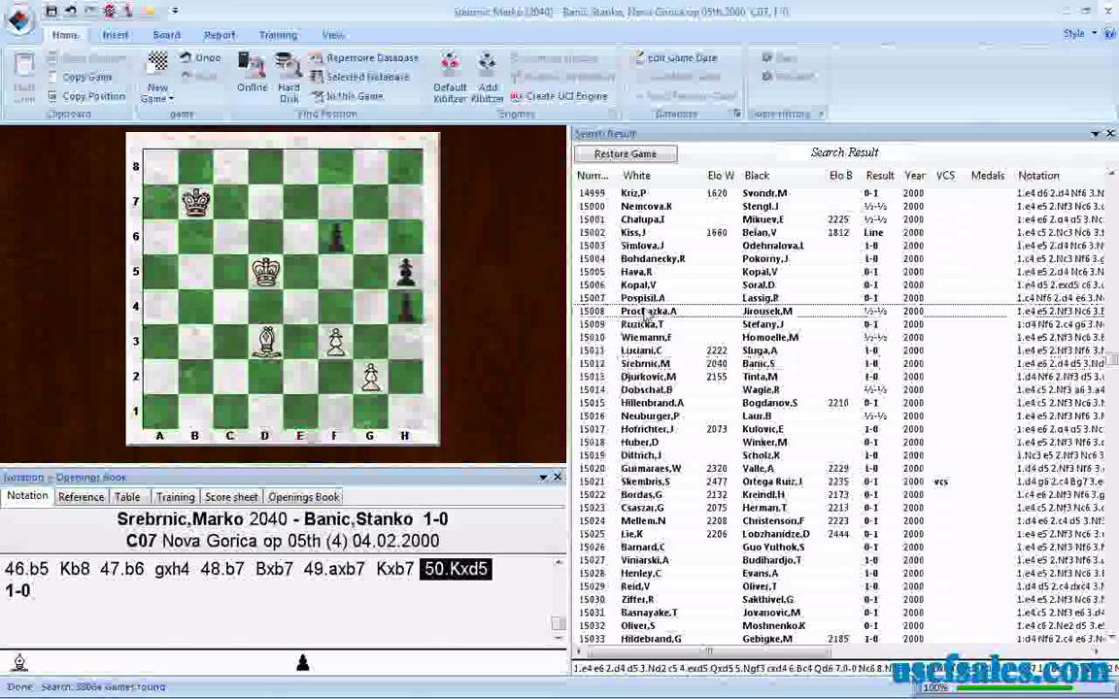
left_click(641, 442)
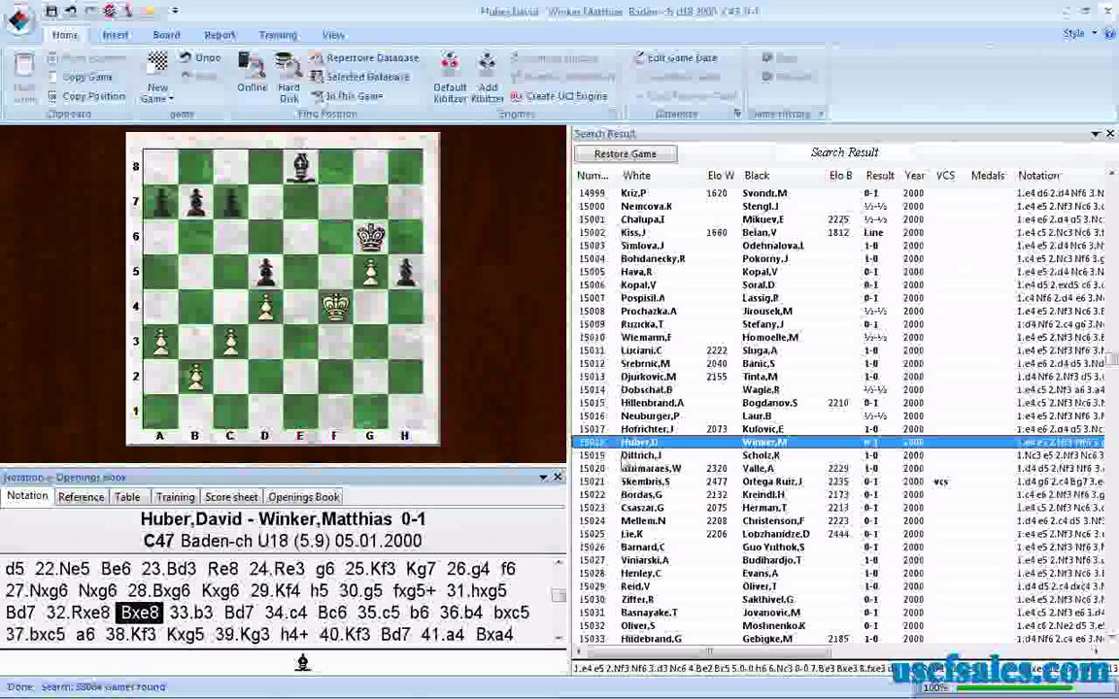
left_click(642, 521)
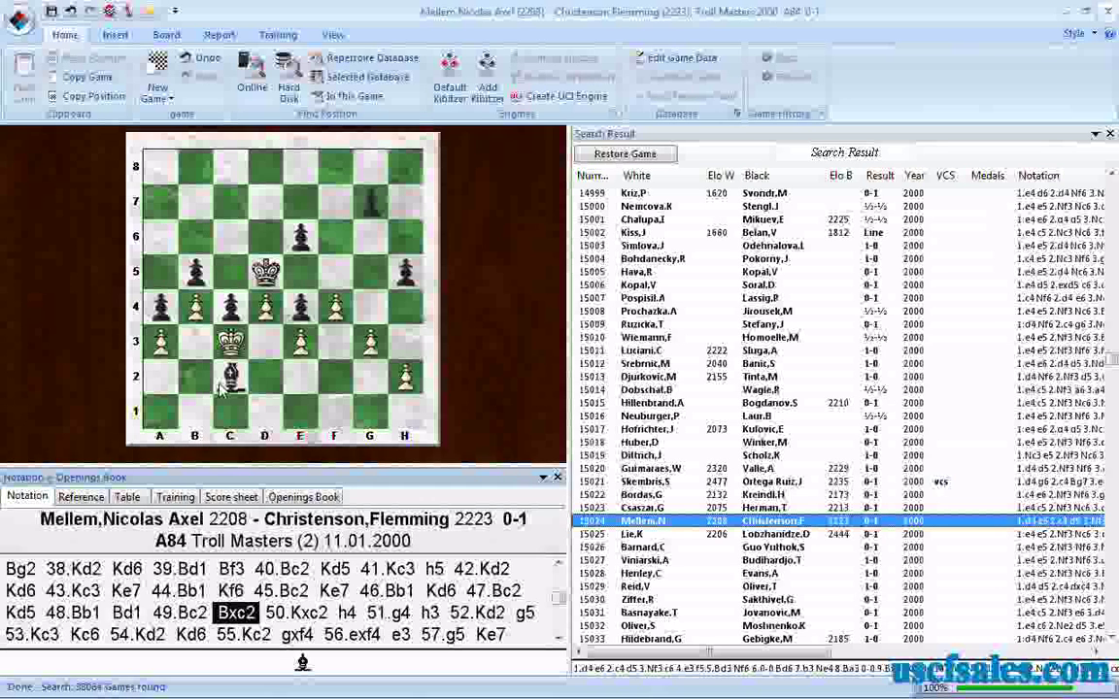
double_click(636, 587)
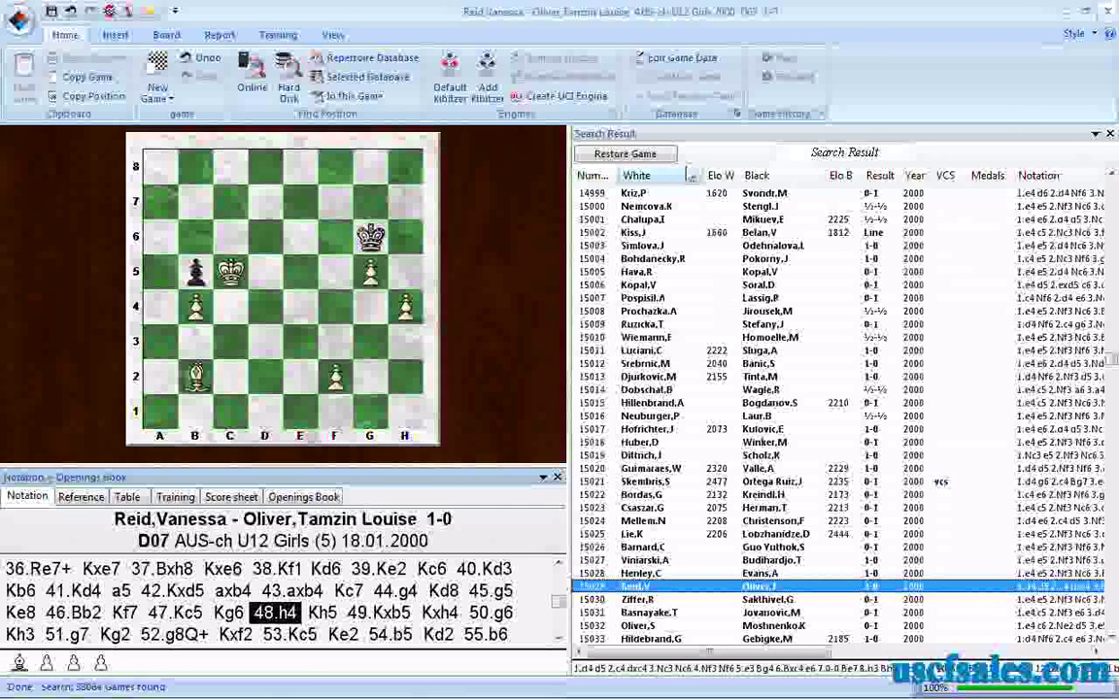
double_click(652, 195)
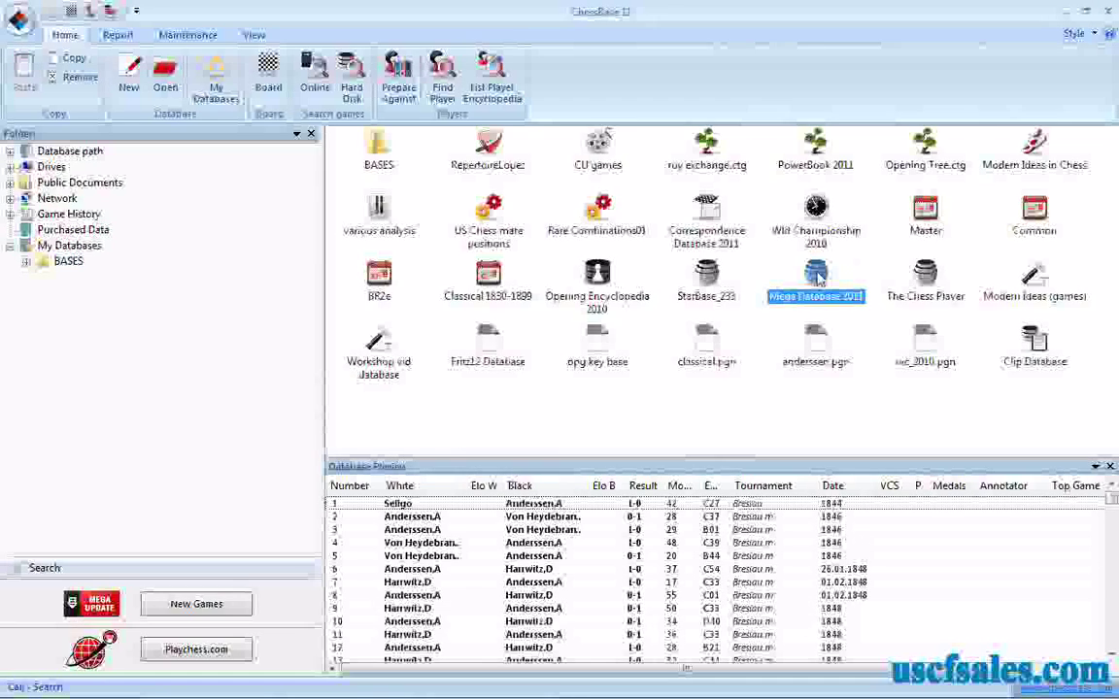
- Reopen the material search for Mega Database 2011, set White's bishops to 0–0 and turn off Bad bishop
right_click(819, 279)
left_click(852, 298)
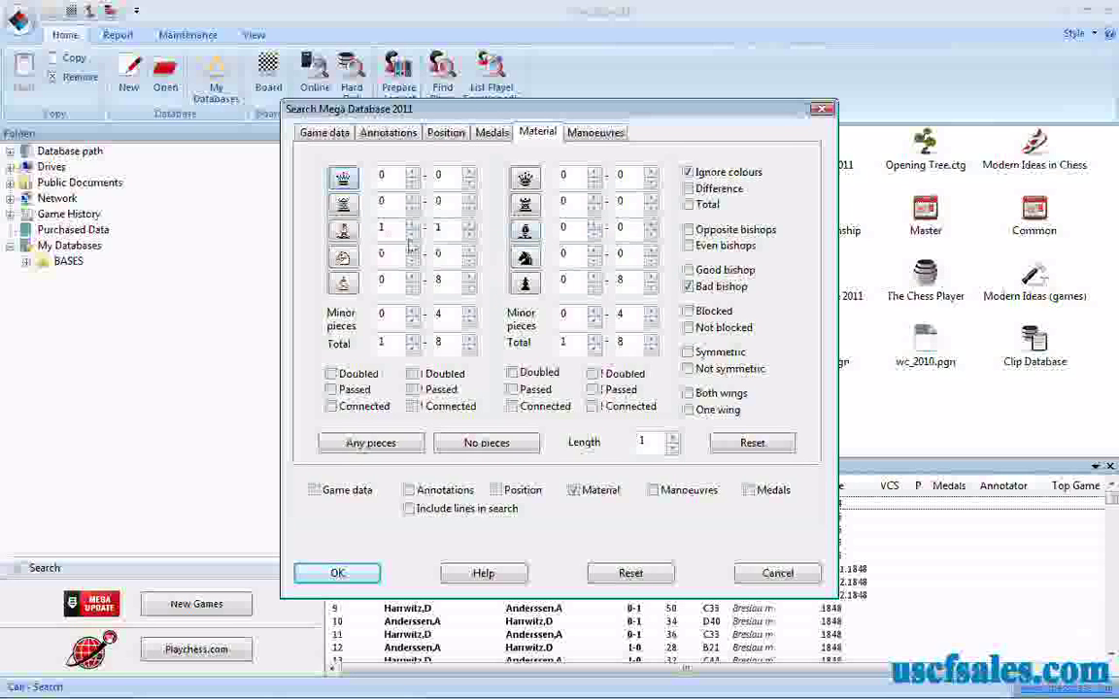
left_click(468, 236)
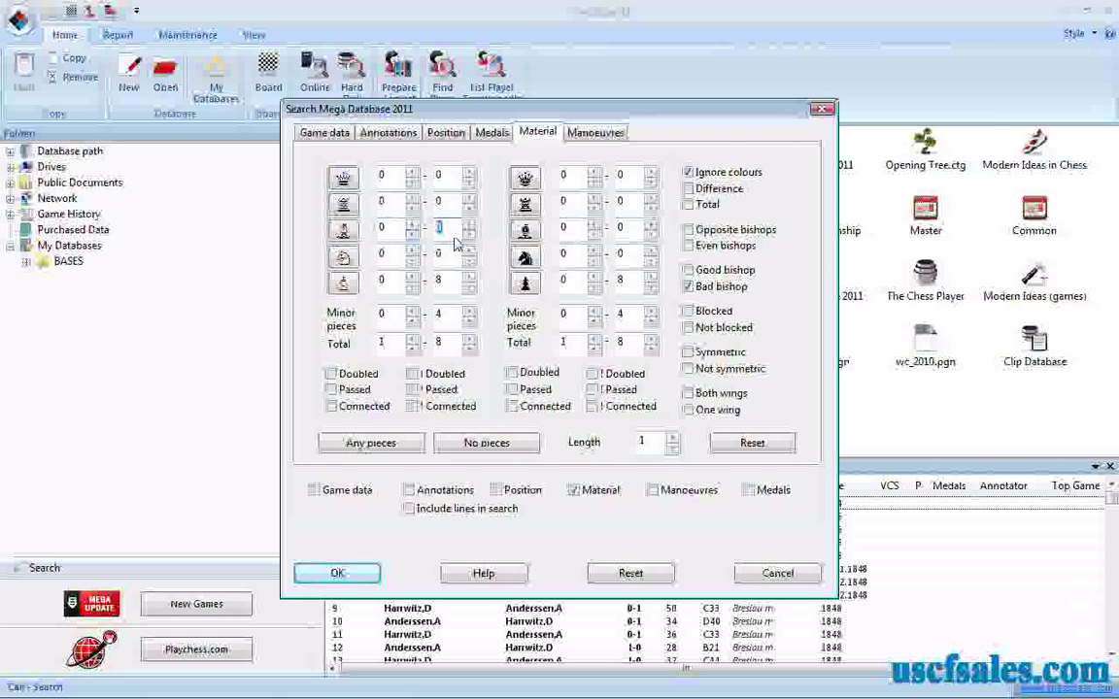
double_click(439, 227)
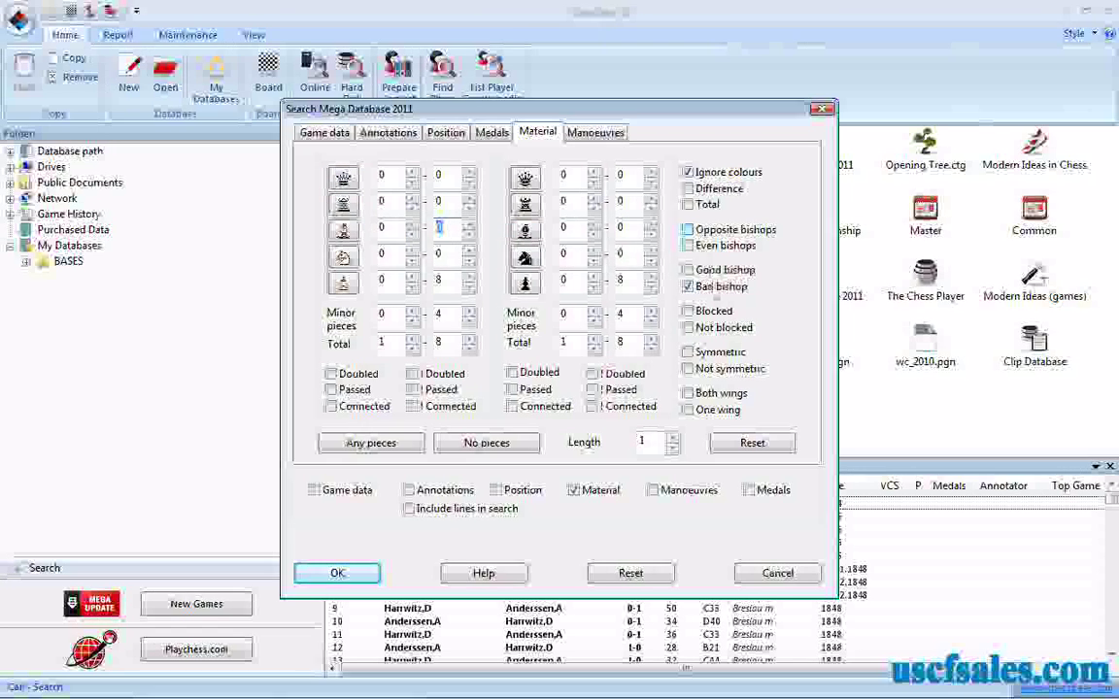
left_click(688, 288)
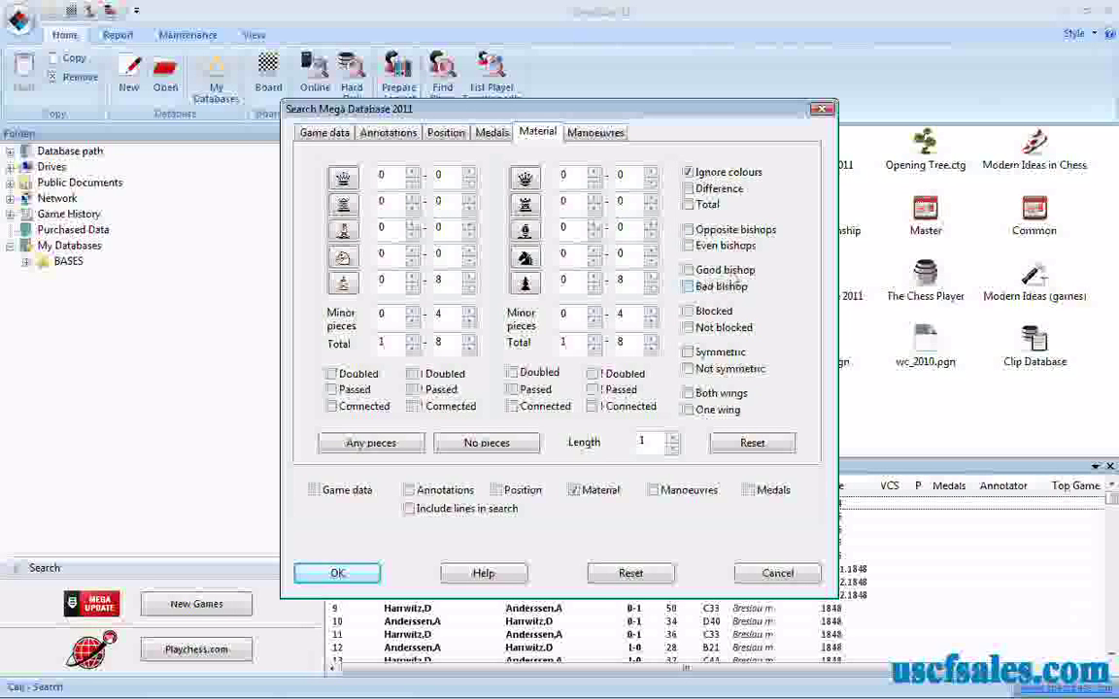